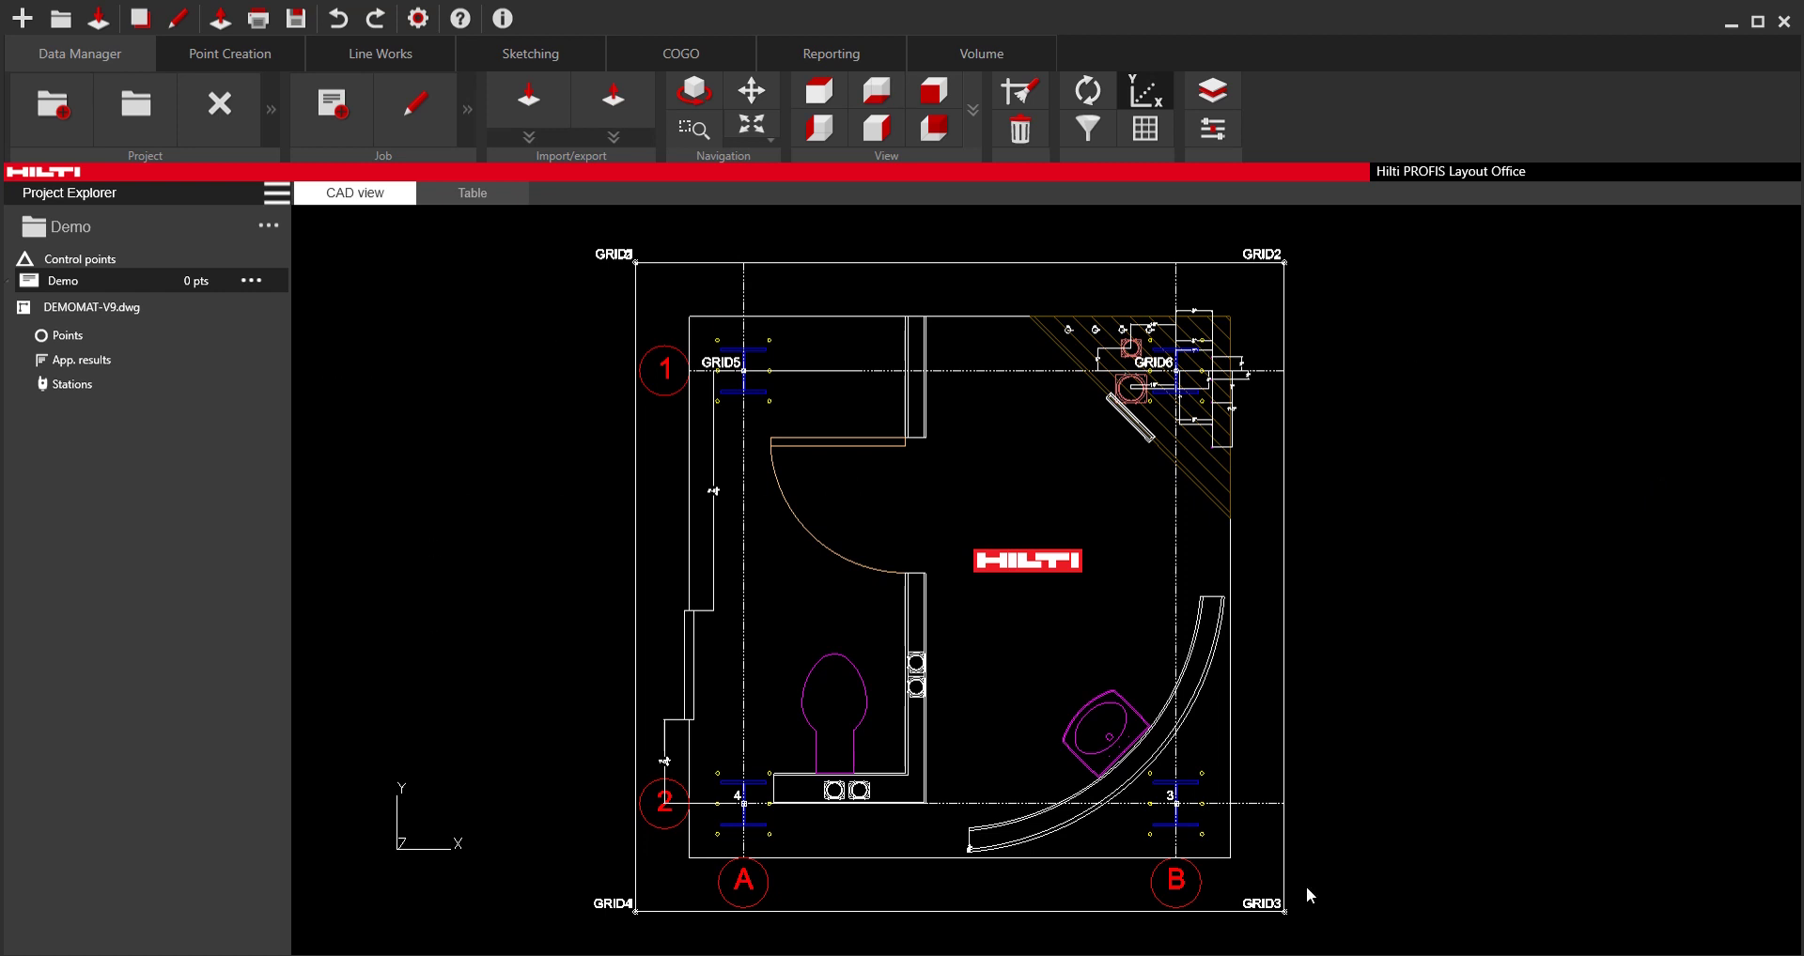
# Step: Place points LP1–LP4 at the room's top-left, top-right, bottom-right and bottom-left corners
pyautogui.click(226, 54)
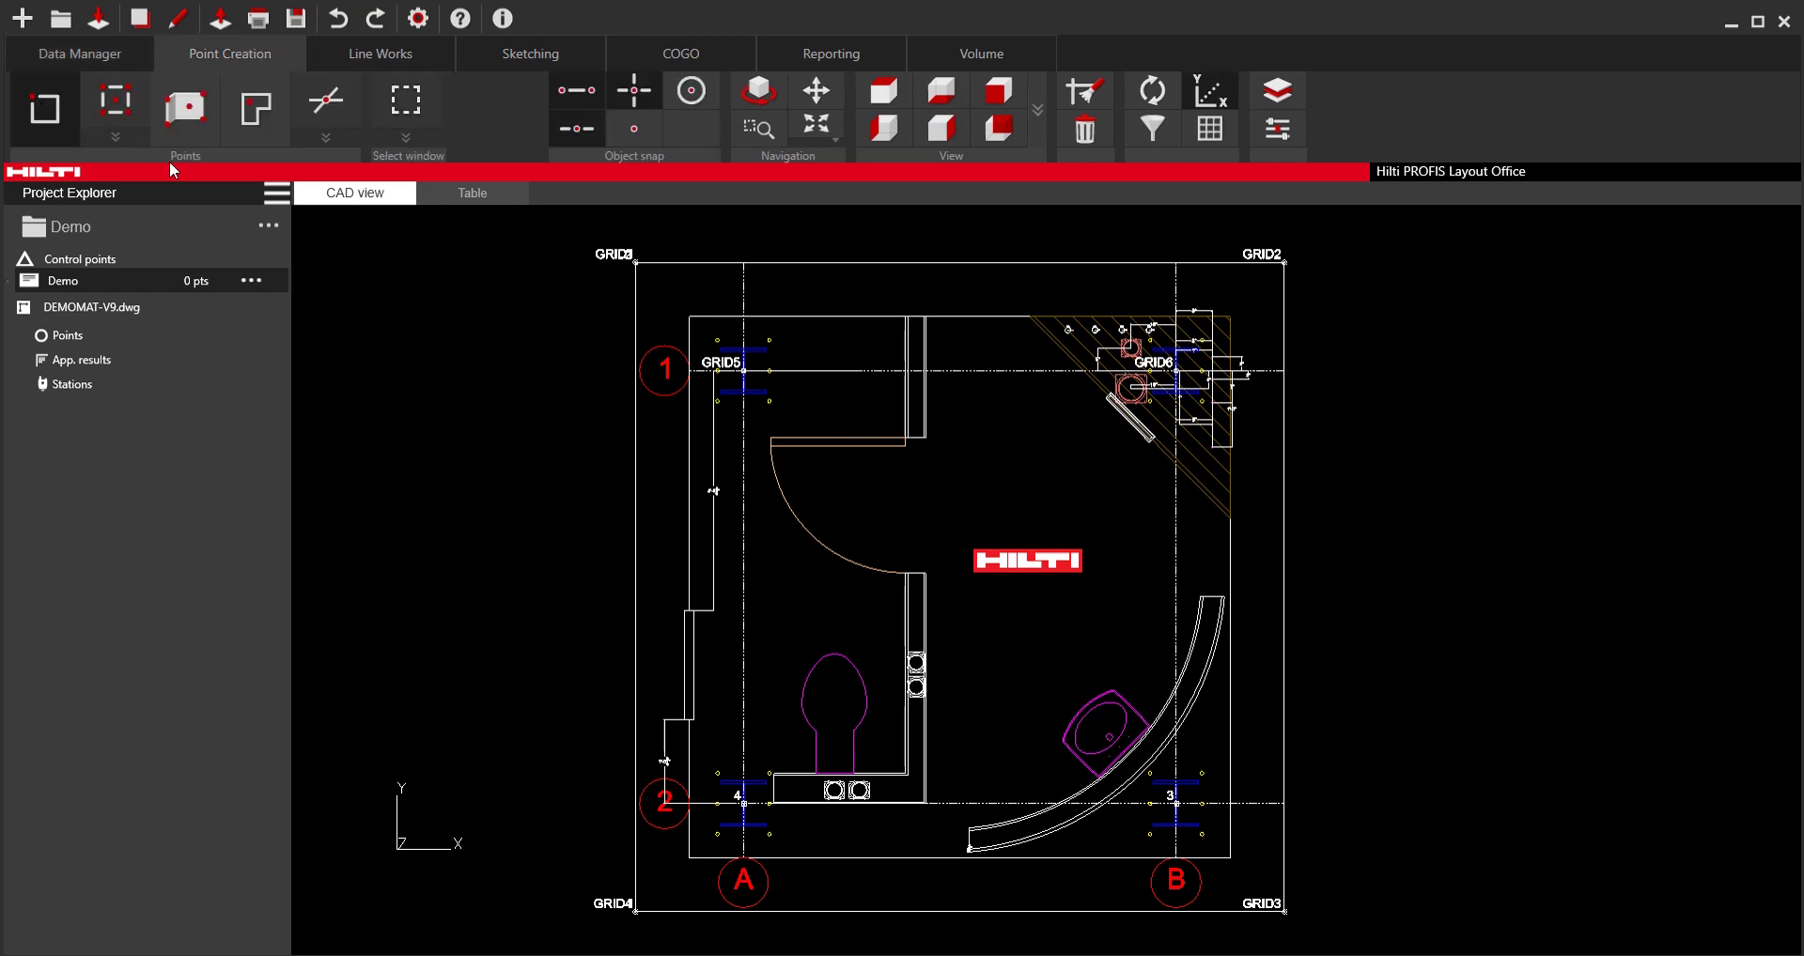
pyautogui.click(689, 316)
pyautogui.click(1230, 317)
pyautogui.click(1230, 858)
pyautogui.click(688, 858)
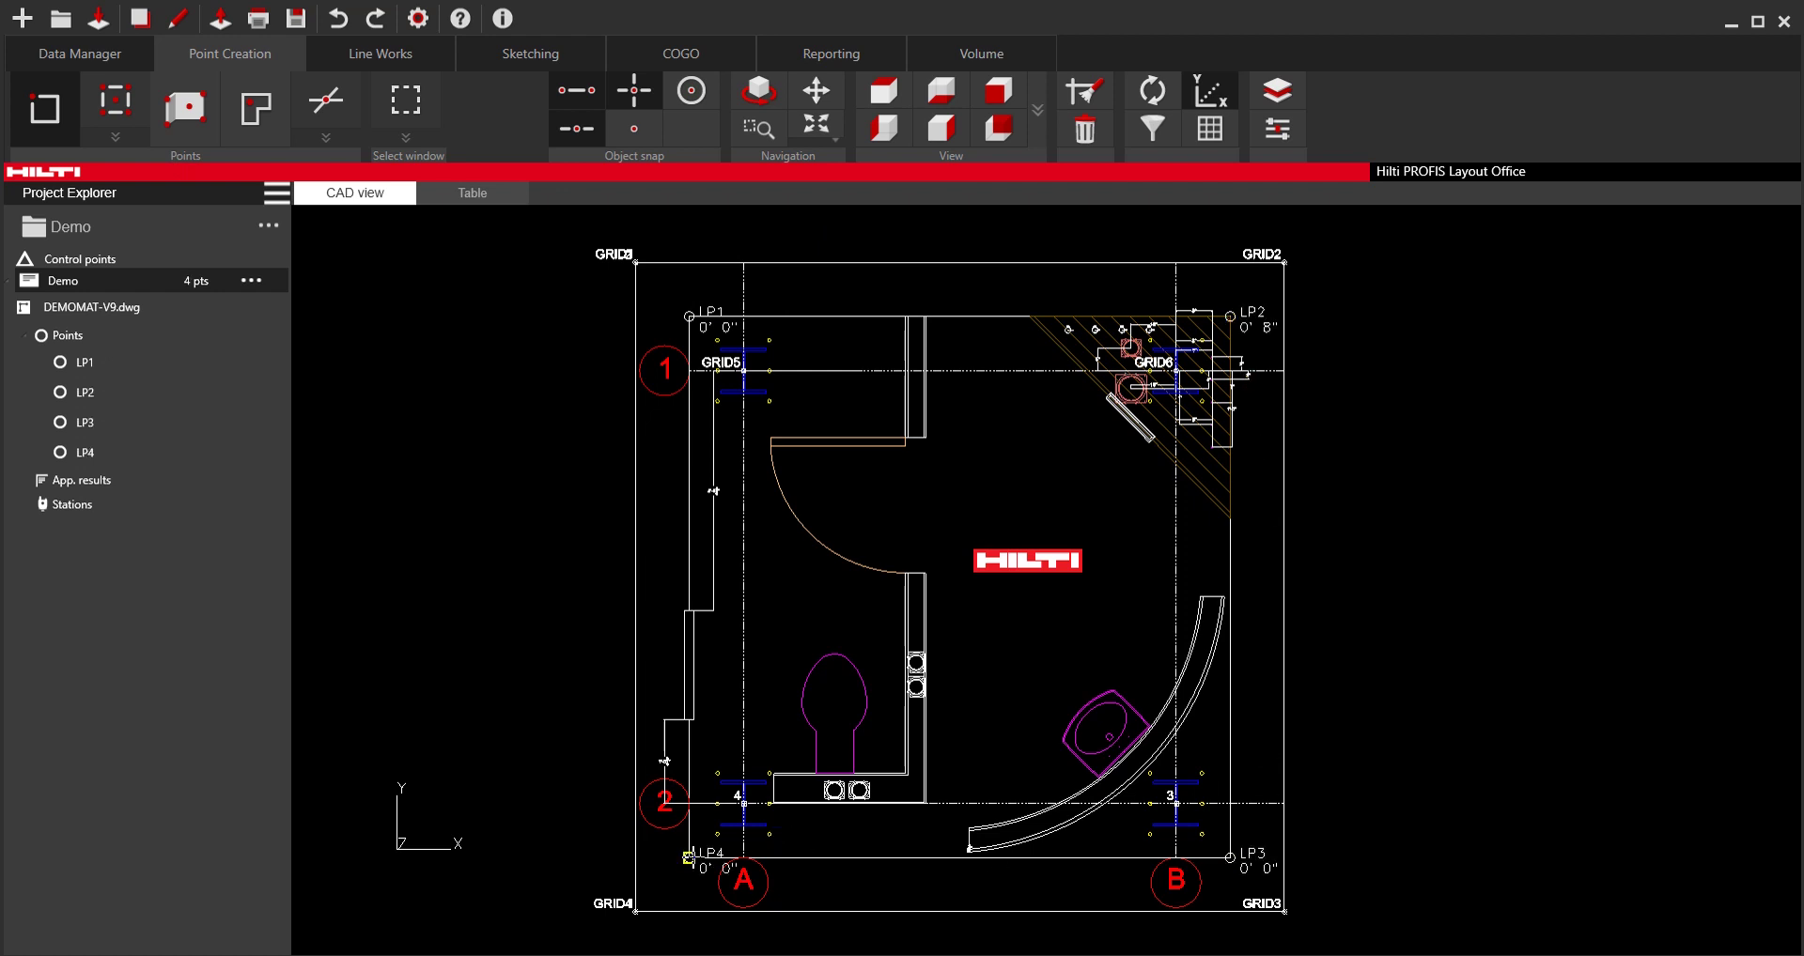
pyautogui.press('Escape')
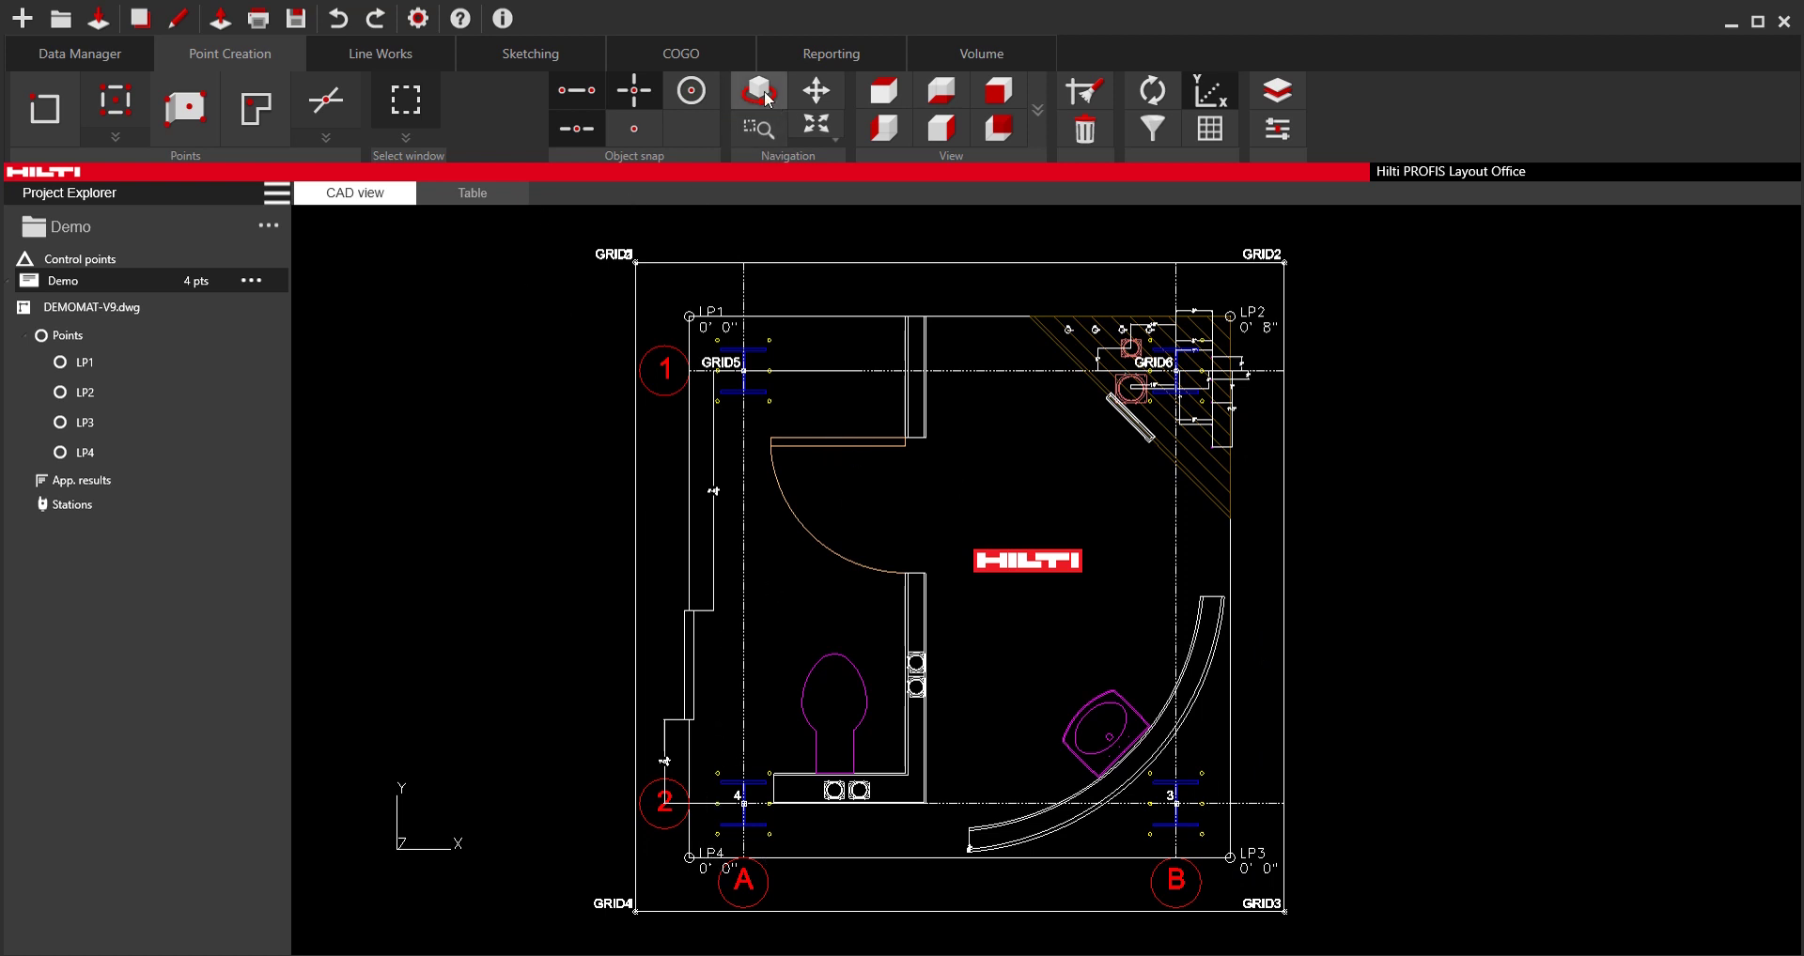
# Step: Show the point properties panel and inspect LP2's coordinates
pyautogui.click(1277, 129)
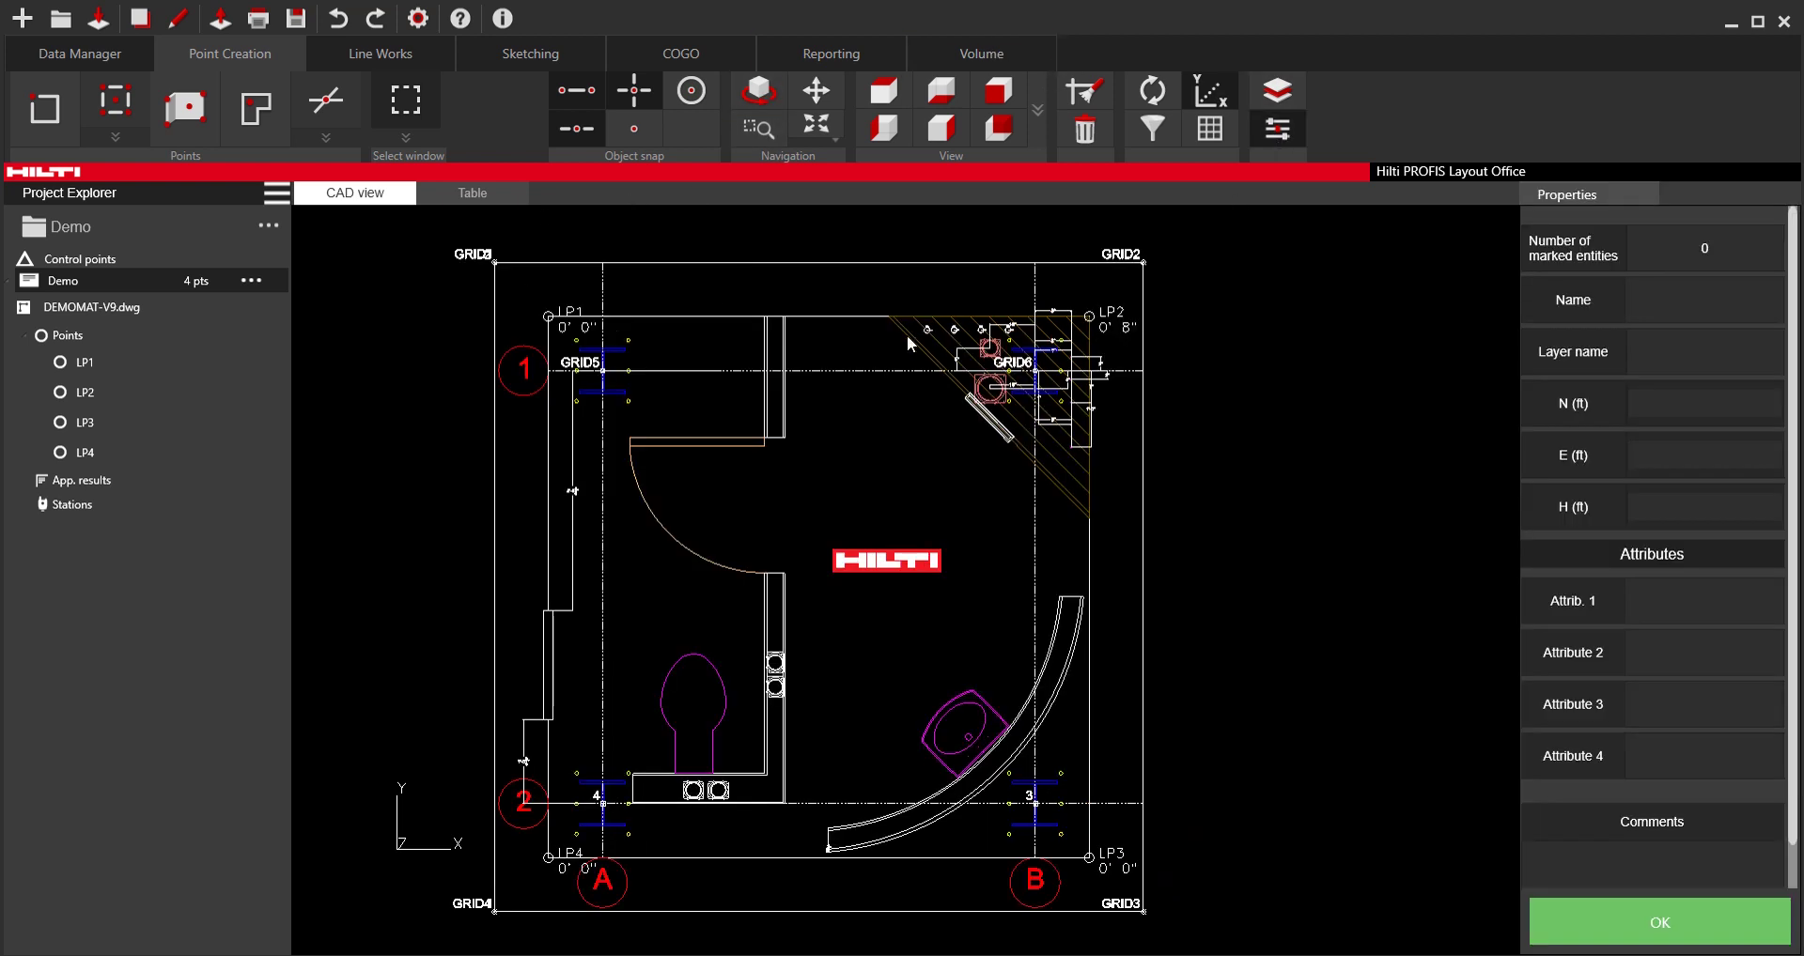
pyautogui.click(1093, 312)
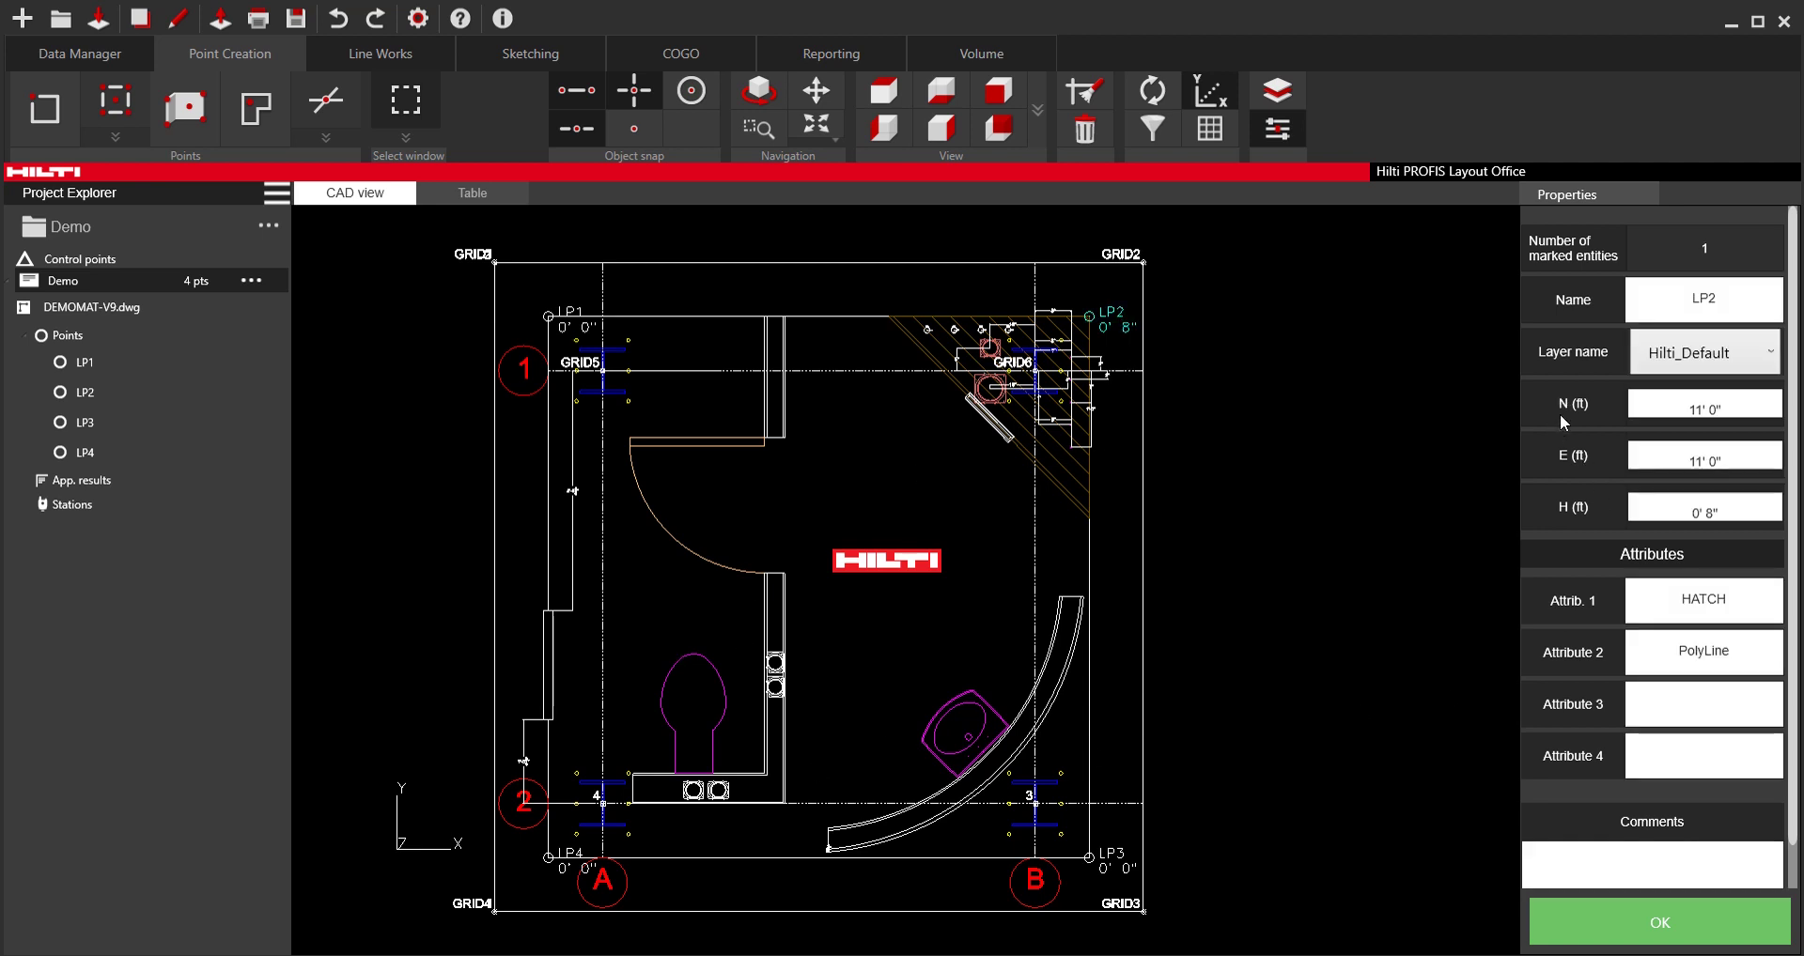
pyautogui.click(1708, 460)
# Step: Place a new point LP5 and set its N and E coordinates to 0
pyautogui.click(238, 82)
pyautogui.click(1221, 433)
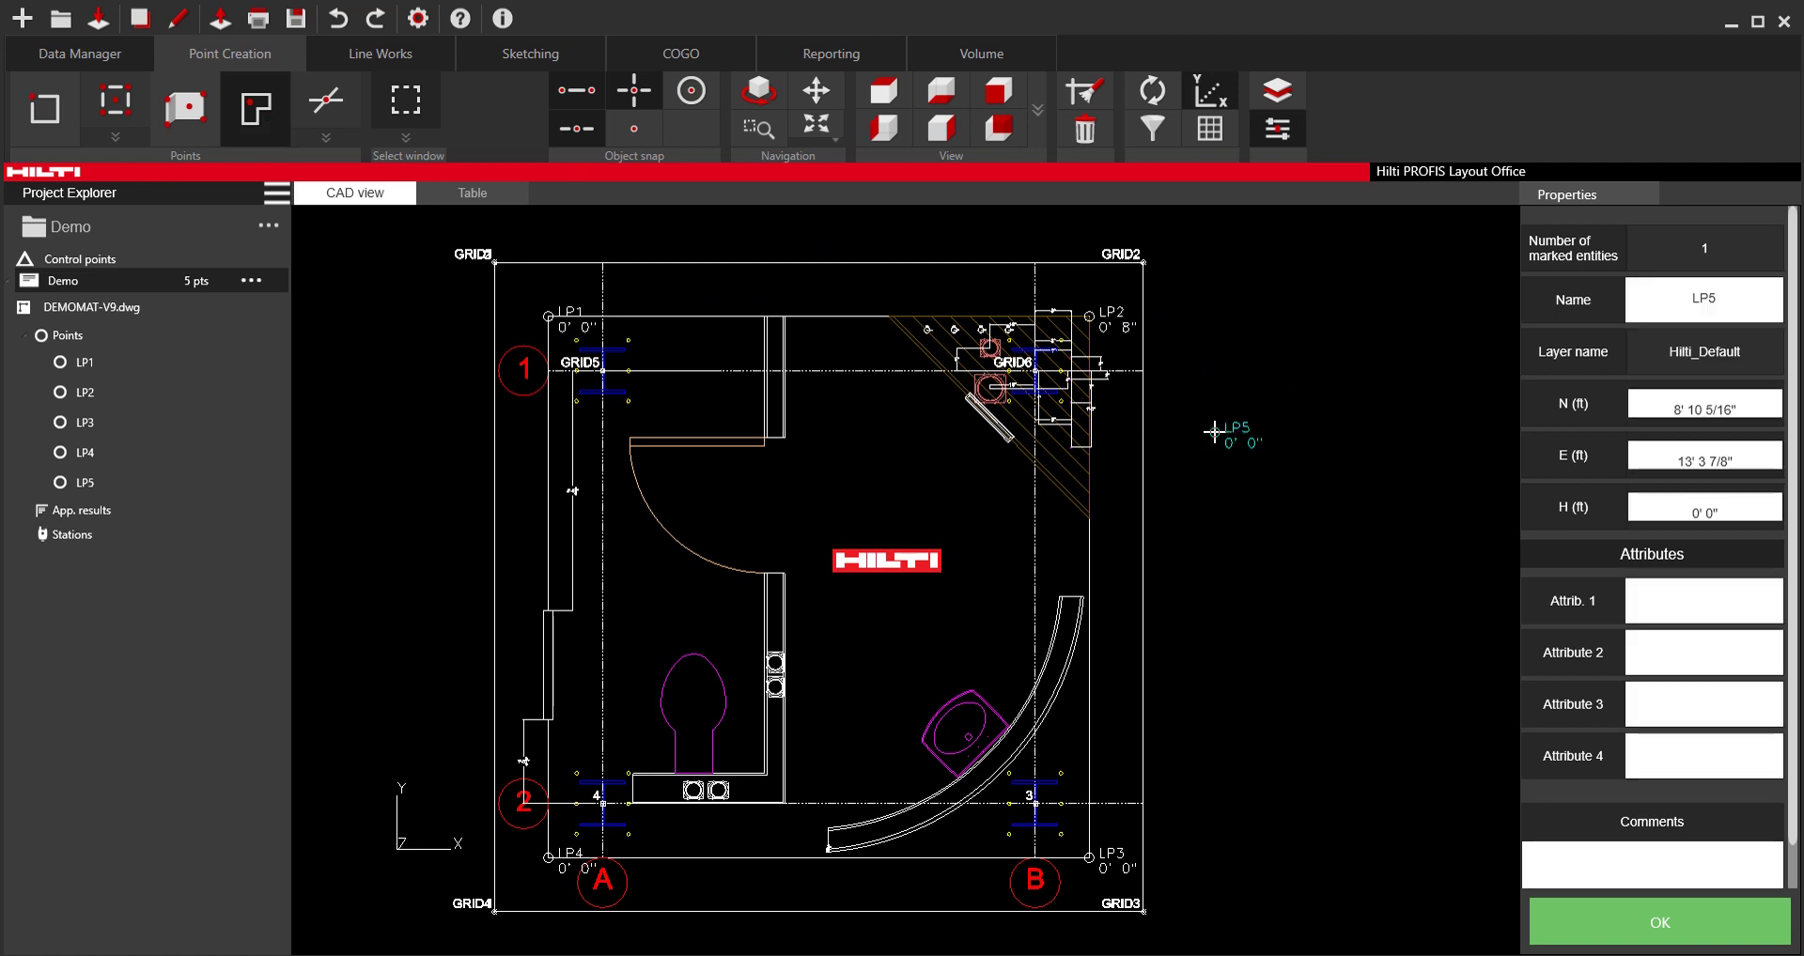
pyautogui.click(1639, 405)
pyautogui.write('0')
pyautogui.click(1640, 461)
pyautogui.write('0')
pyautogui.press('Return')
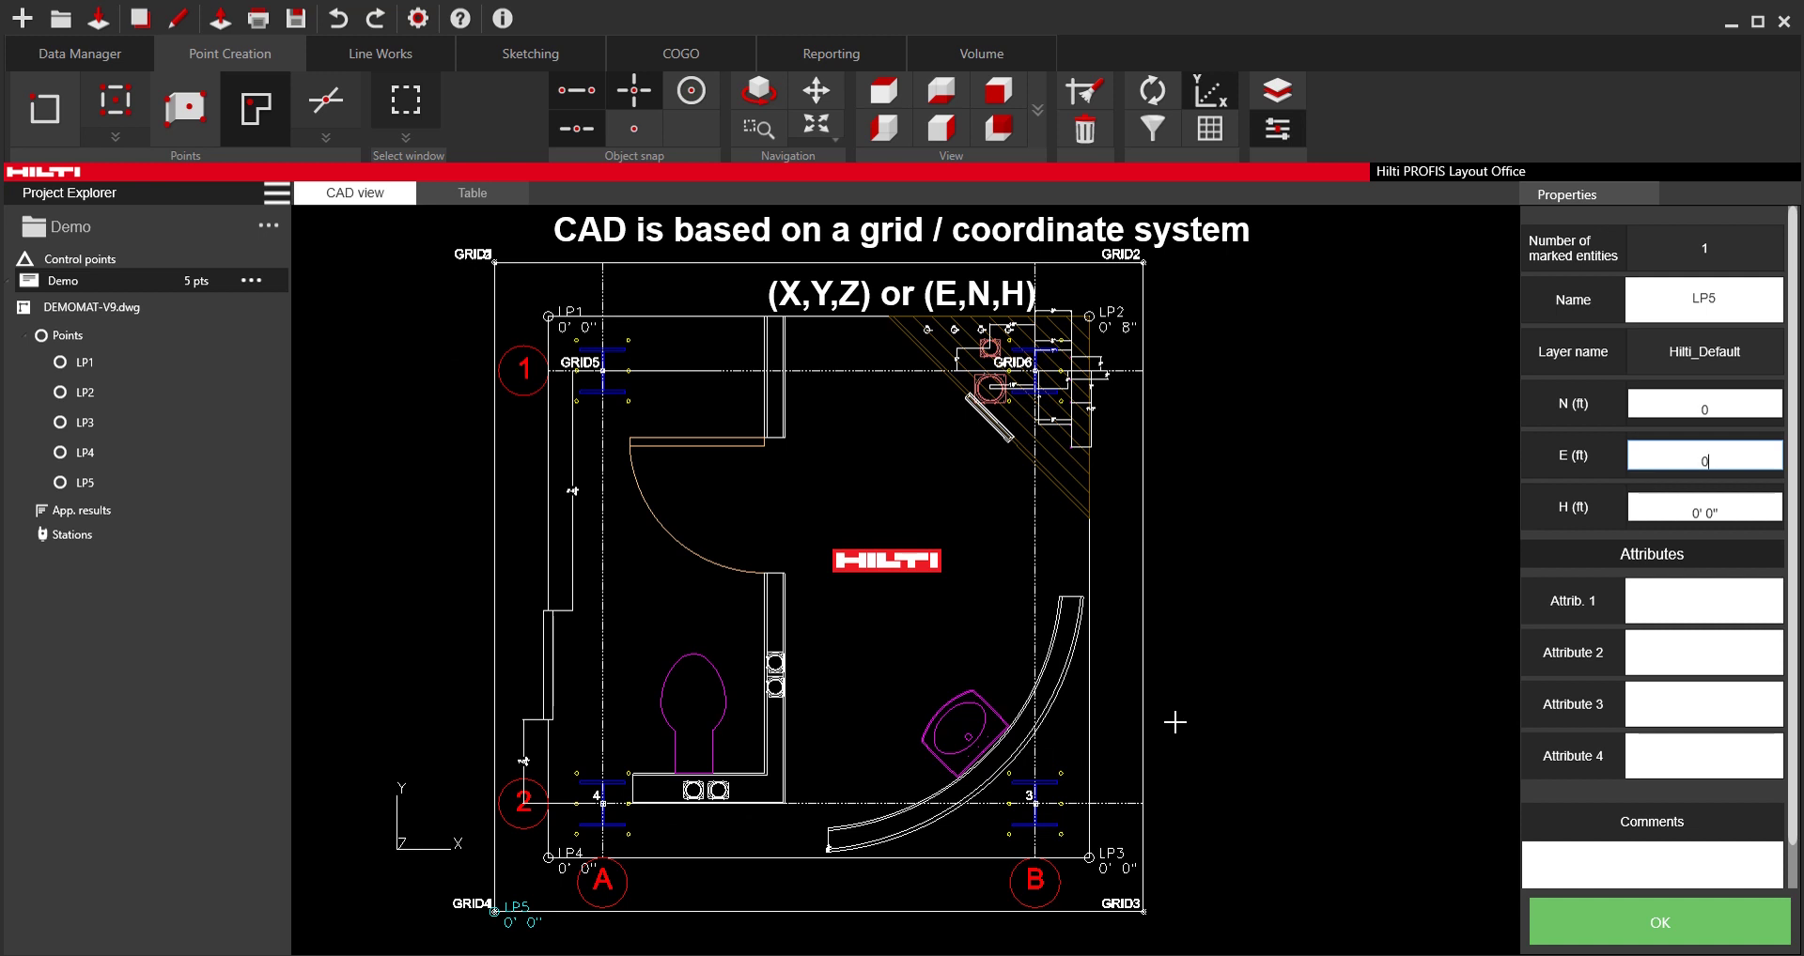
# Step: Switch to the Table view listing LP1–LP5 with N, E, H coordinates
pyautogui.click(479, 198)
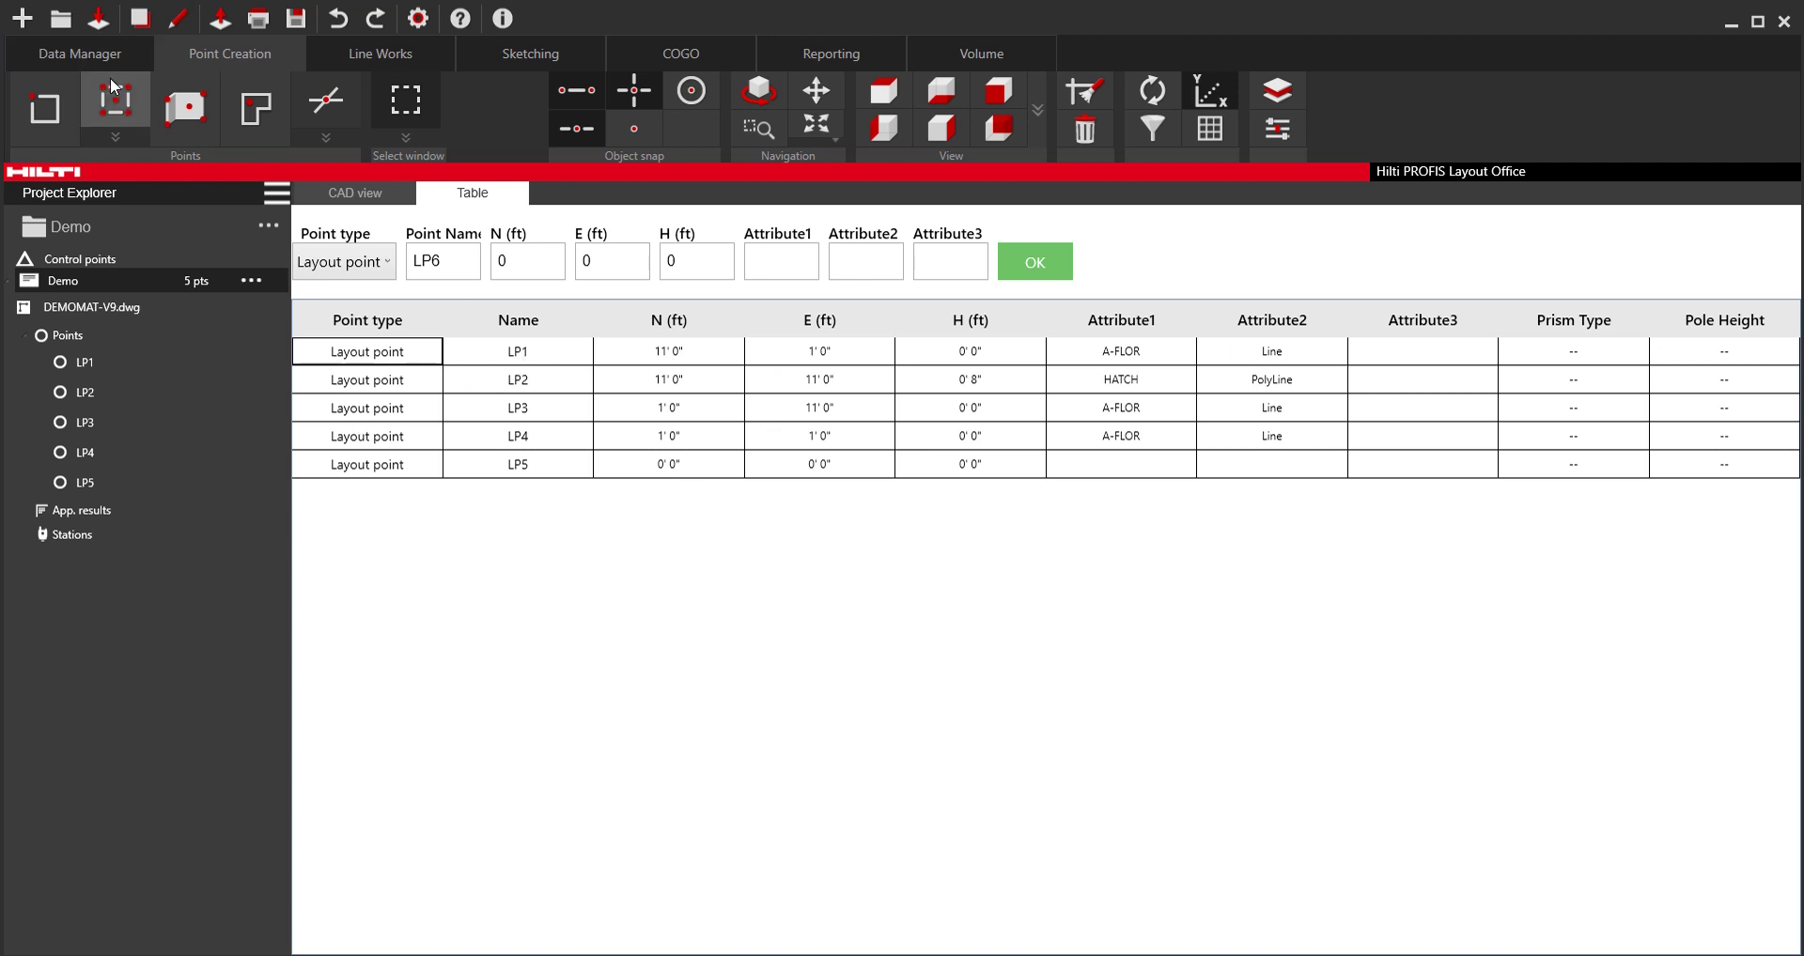
# Step: From the Data Manager tools, bring up the Export points dialog
pyautogui.click(126, 55)
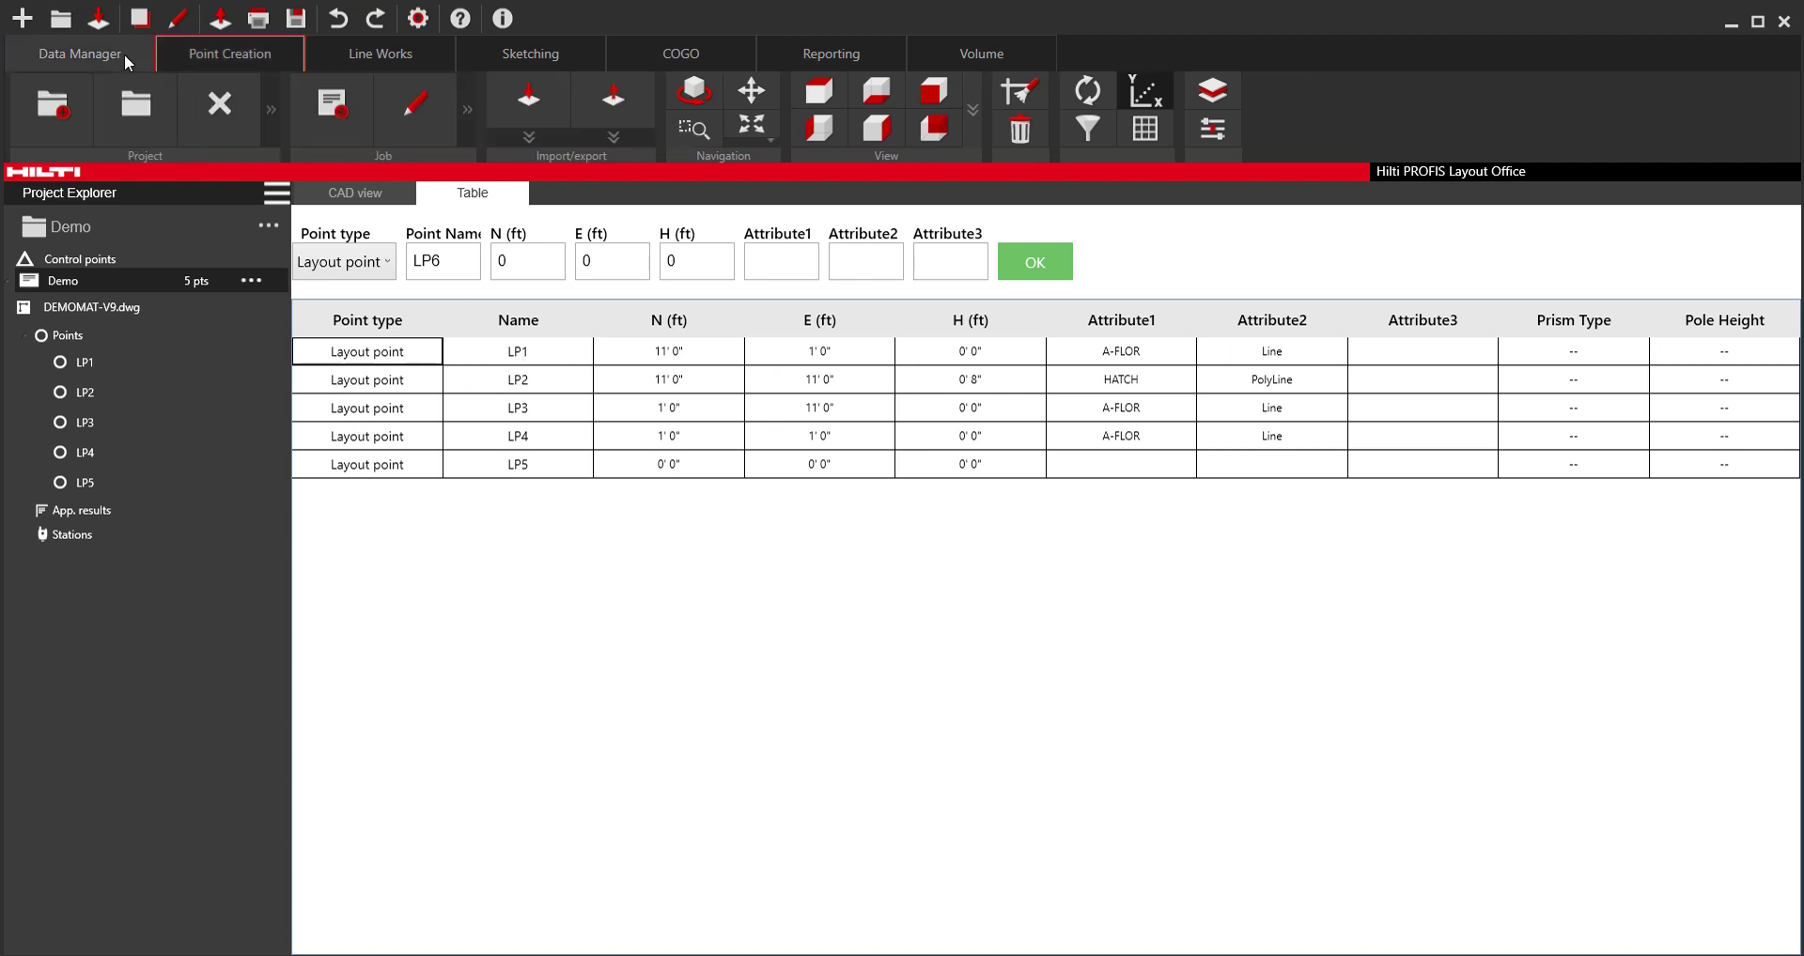
pyautogui.click(329, 188)
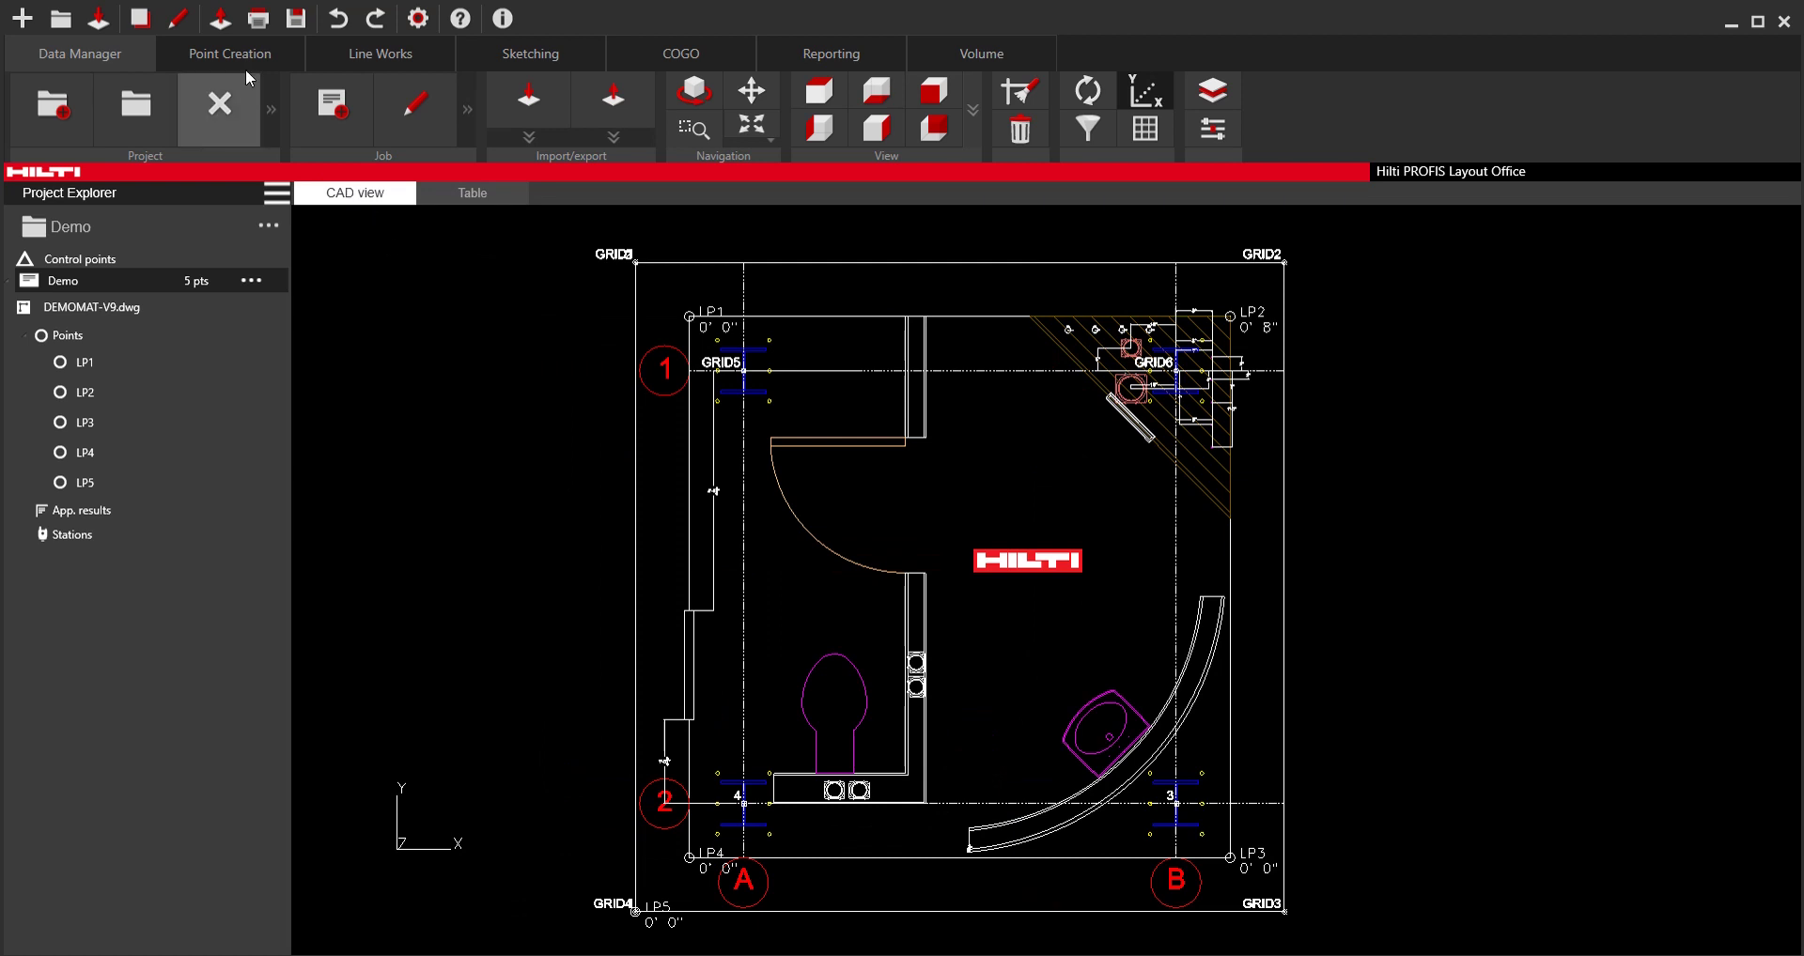
pyautogui.click(221, 18)
pyautogui.click(220, 19)
pyautogui.click(221, 19)
pyautogui.click(221, 19)
pyautogui.click(221, 19)
pyautogui.click(268, 108)
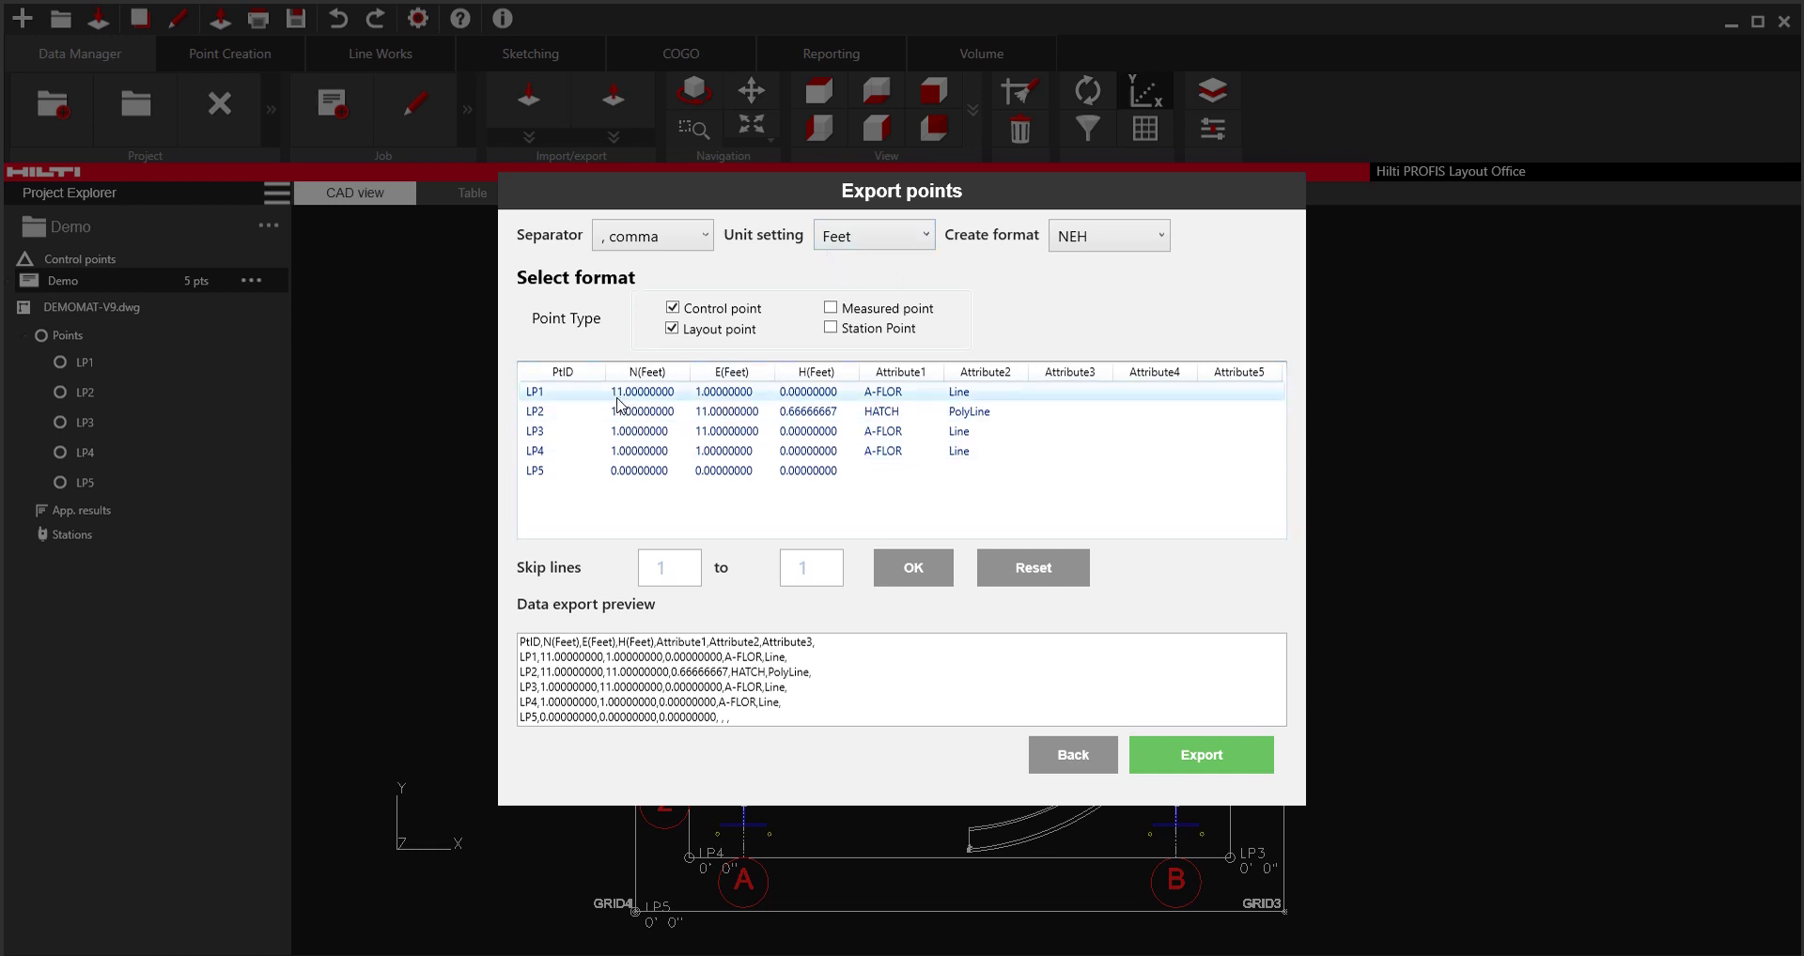
# Step: Set the export unit to Feet and export the points as the comma-separated Demo file
pyautogui.click(909, 241)
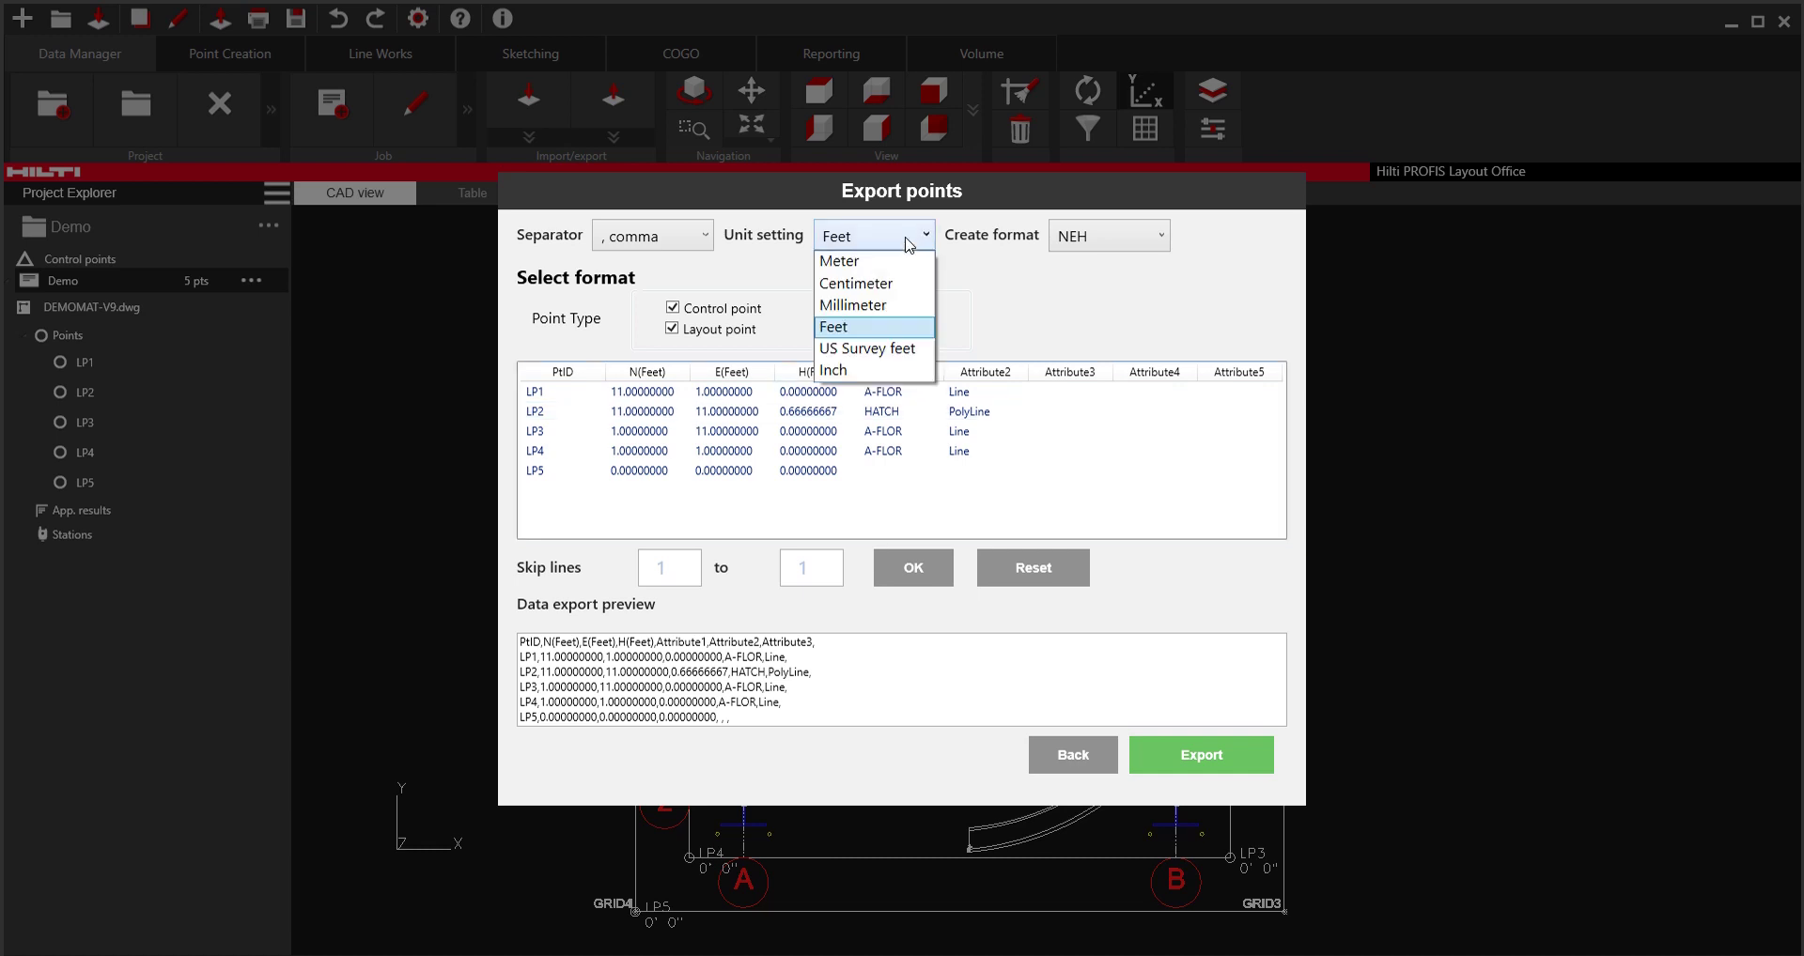
pyautogui.click(868, 371)
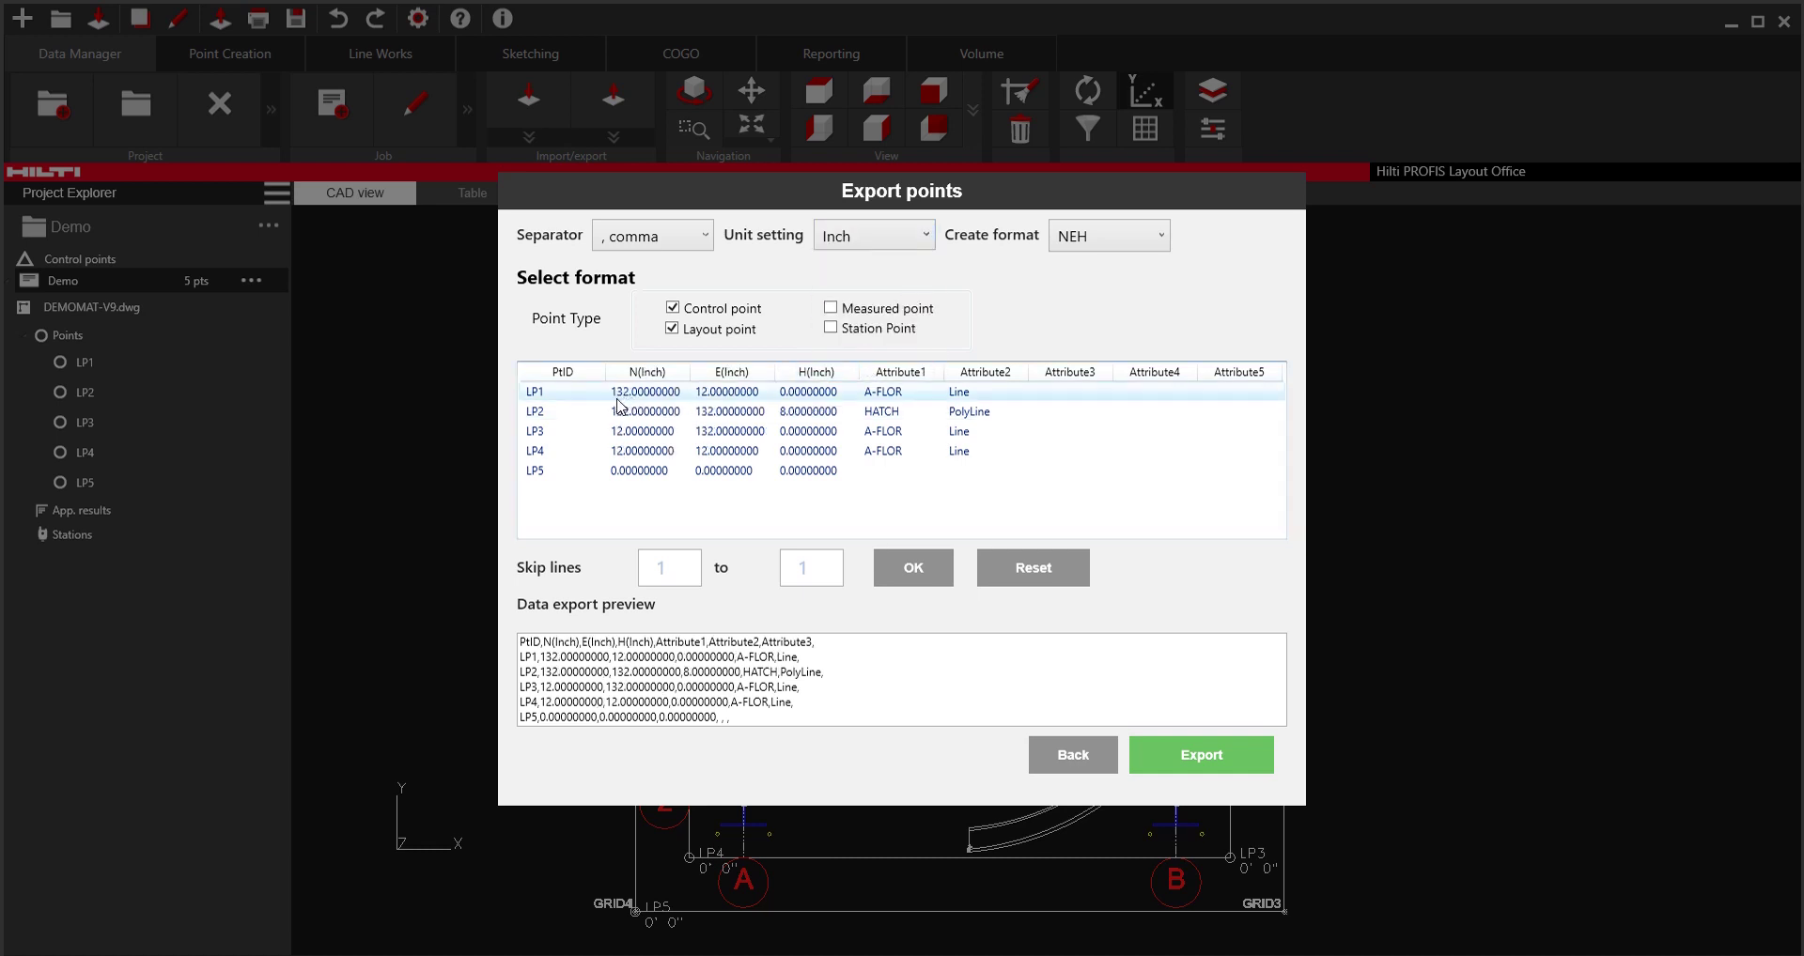
pyautogui.click(881, 240)
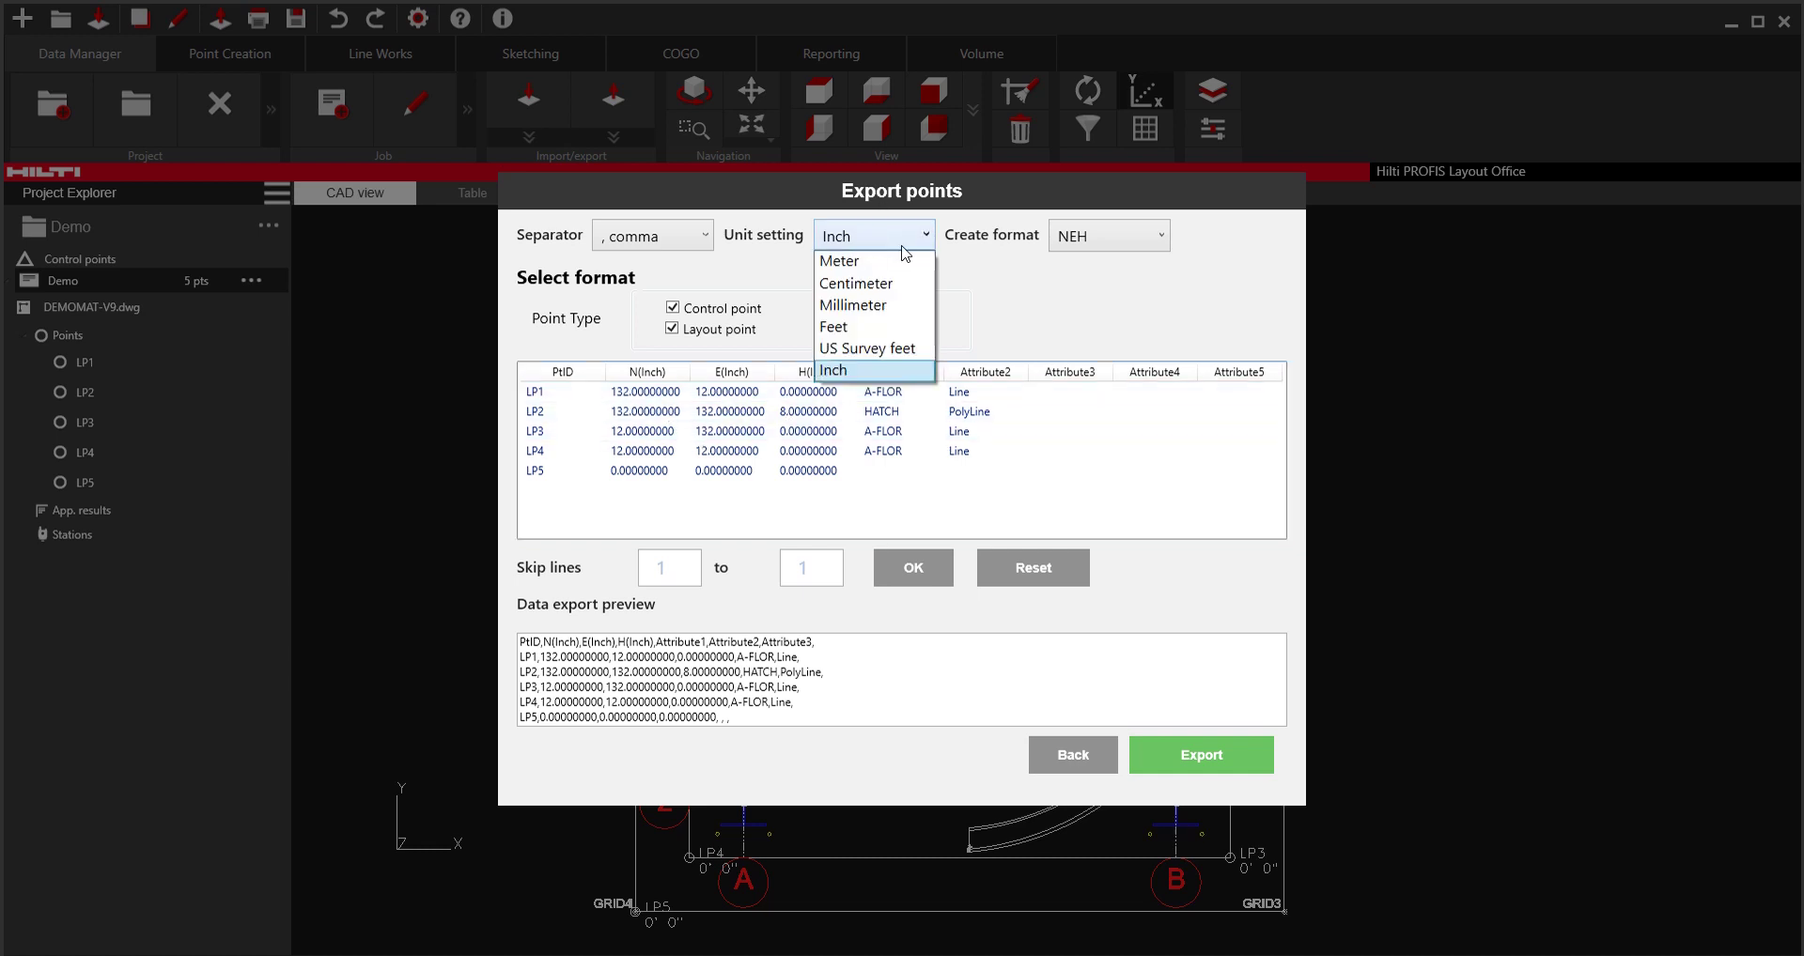
pyautogui.click(850, 326)
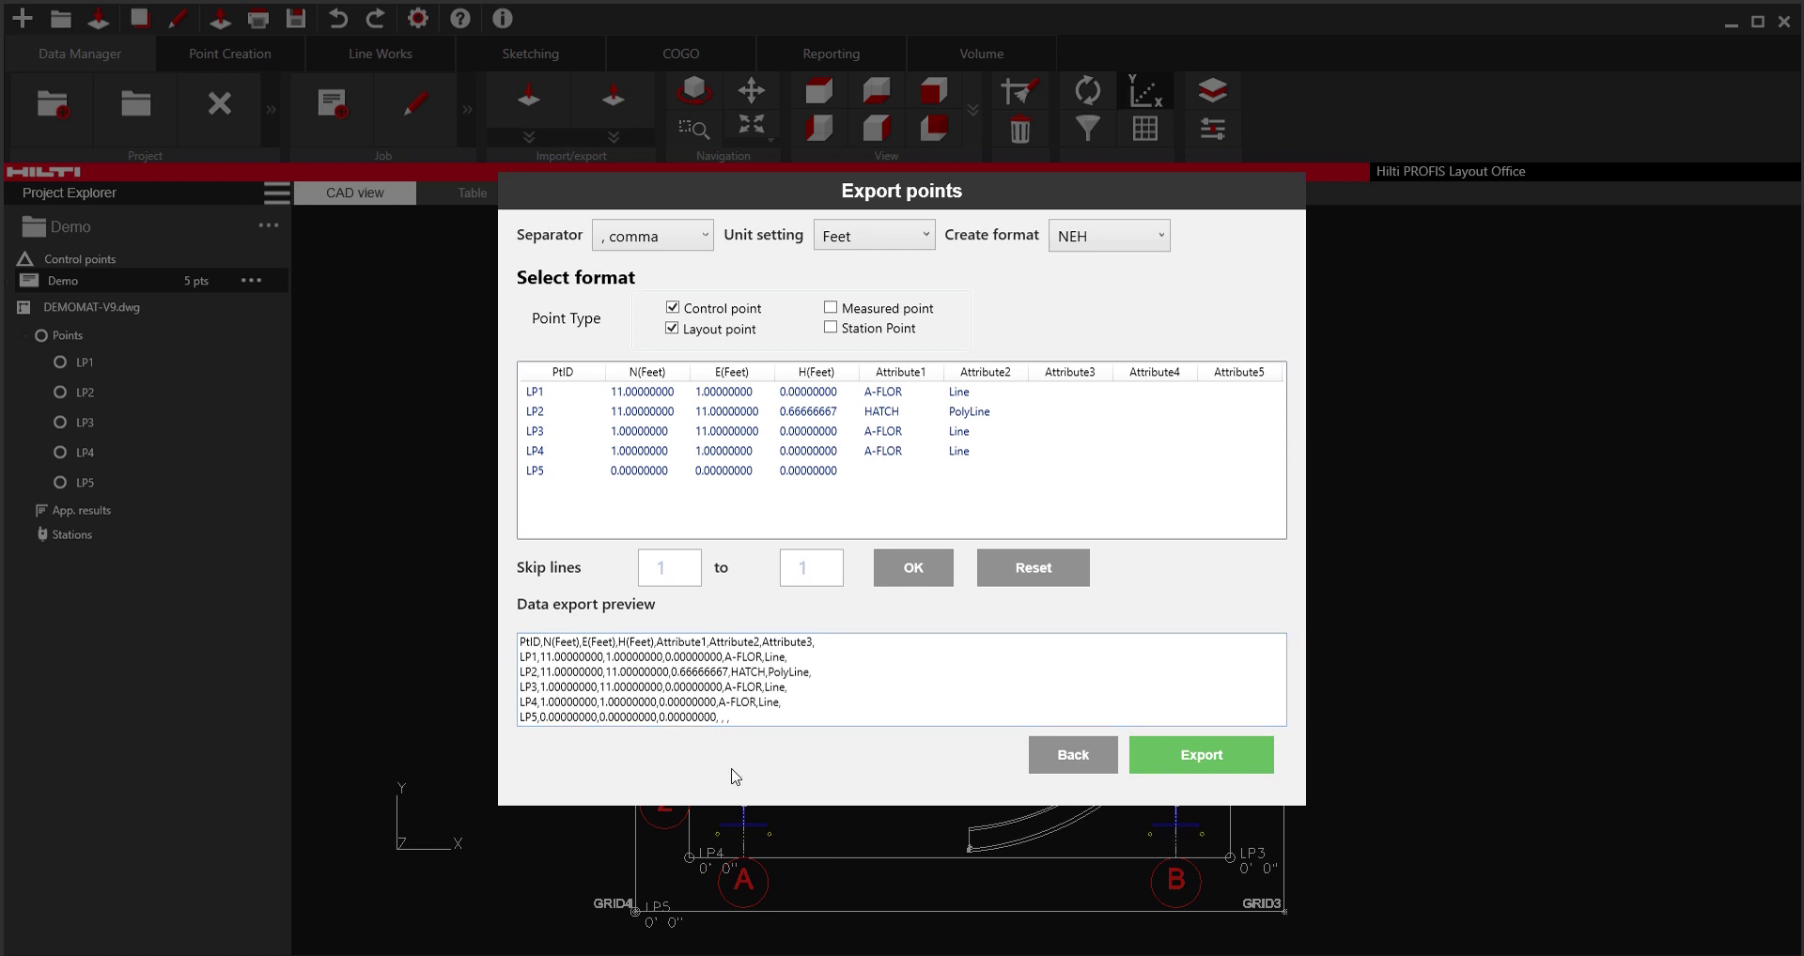
pyautogui.click(1164, 748)
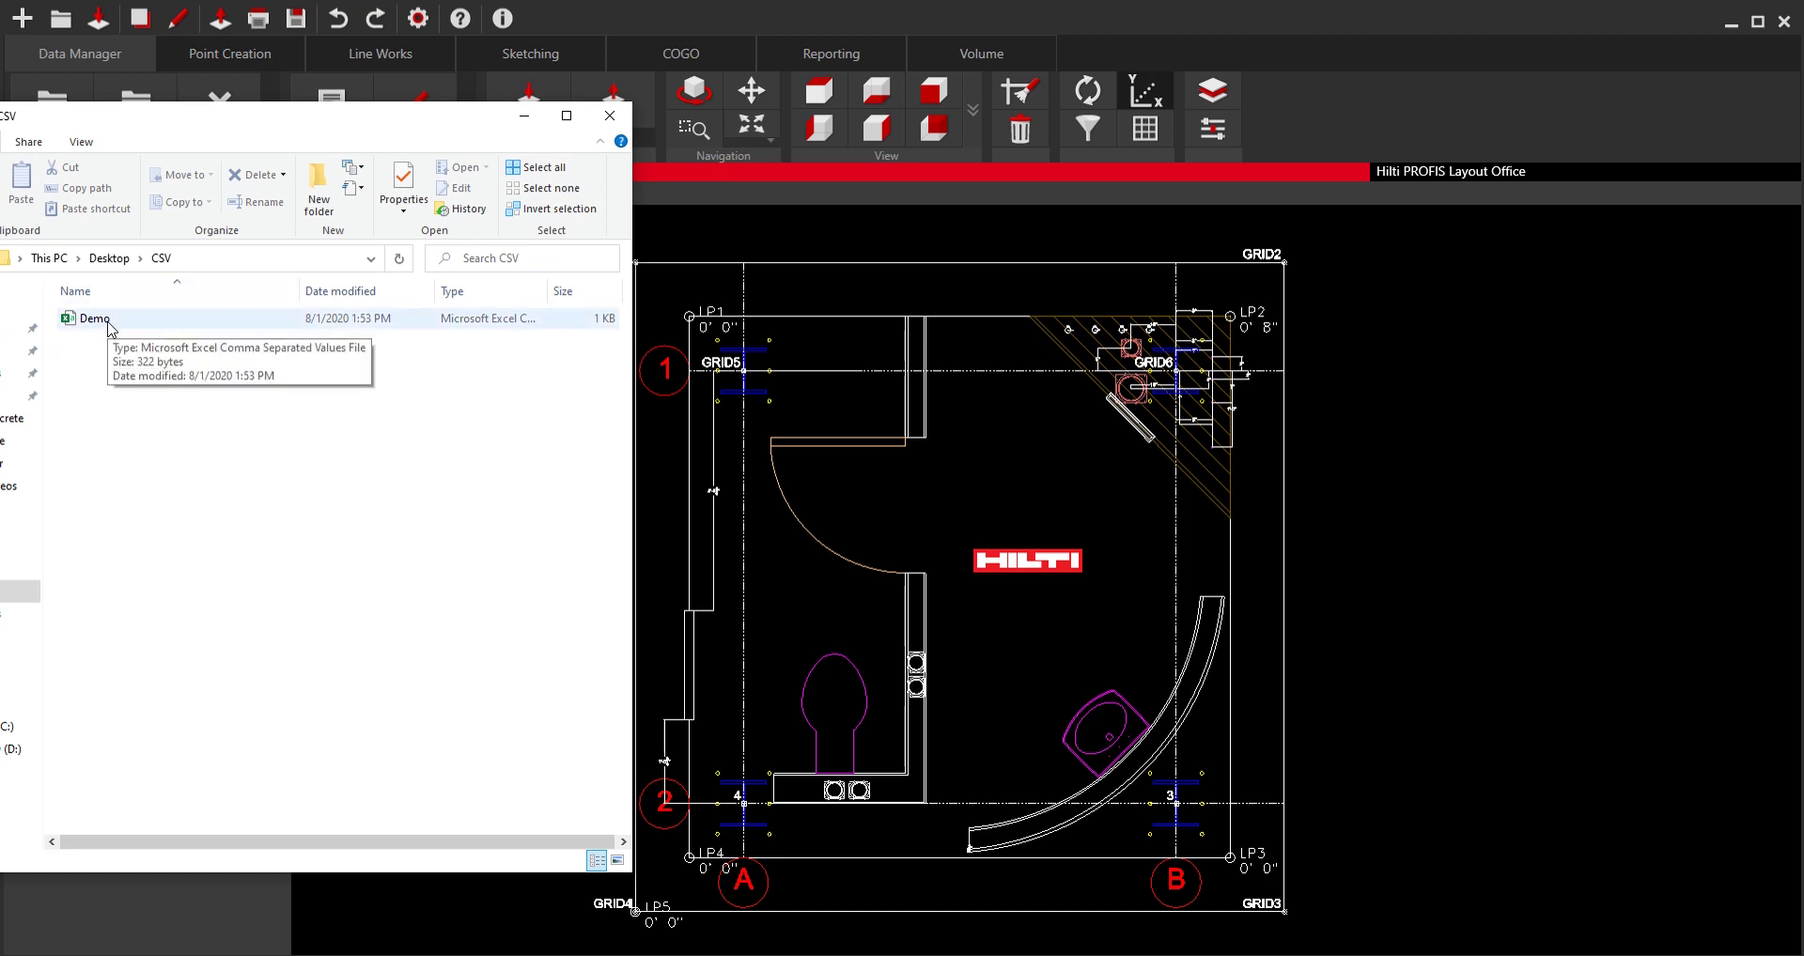
# Step: Open the Demo CSV from the CSV folder in Excel
pyautogui.rightClick(109, 326)
pyautogui.moveTo(247, 460)
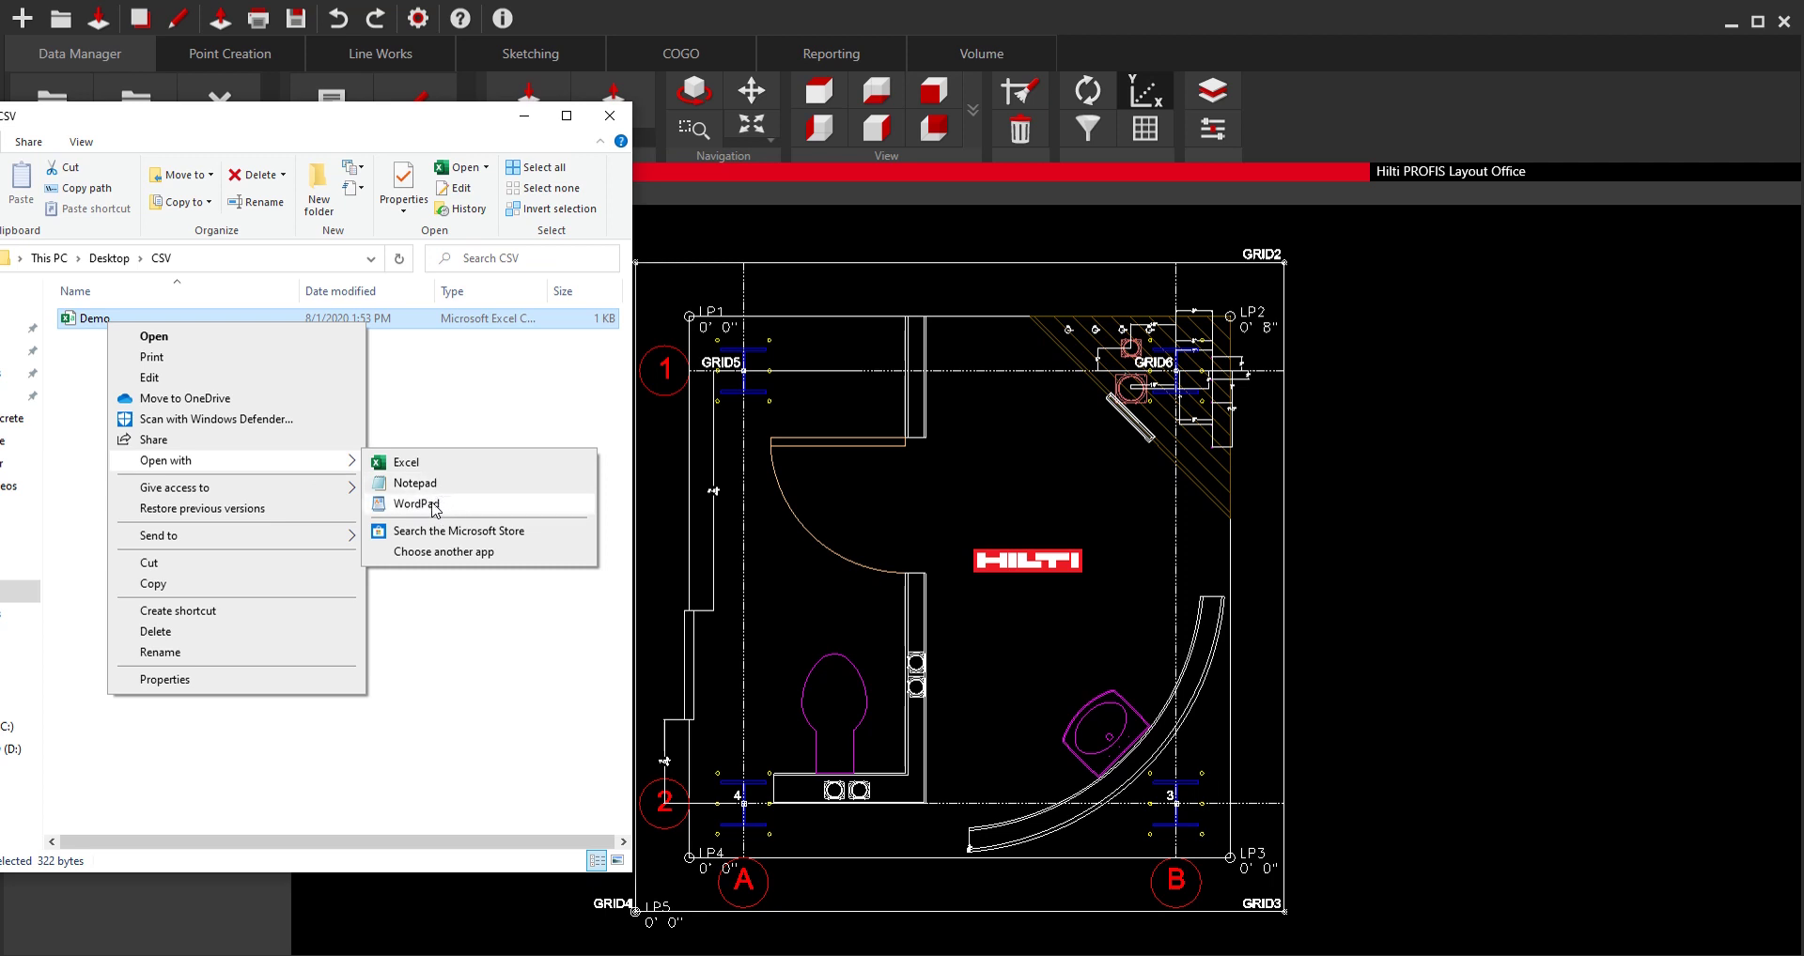
pyautogui.click(167, 334)
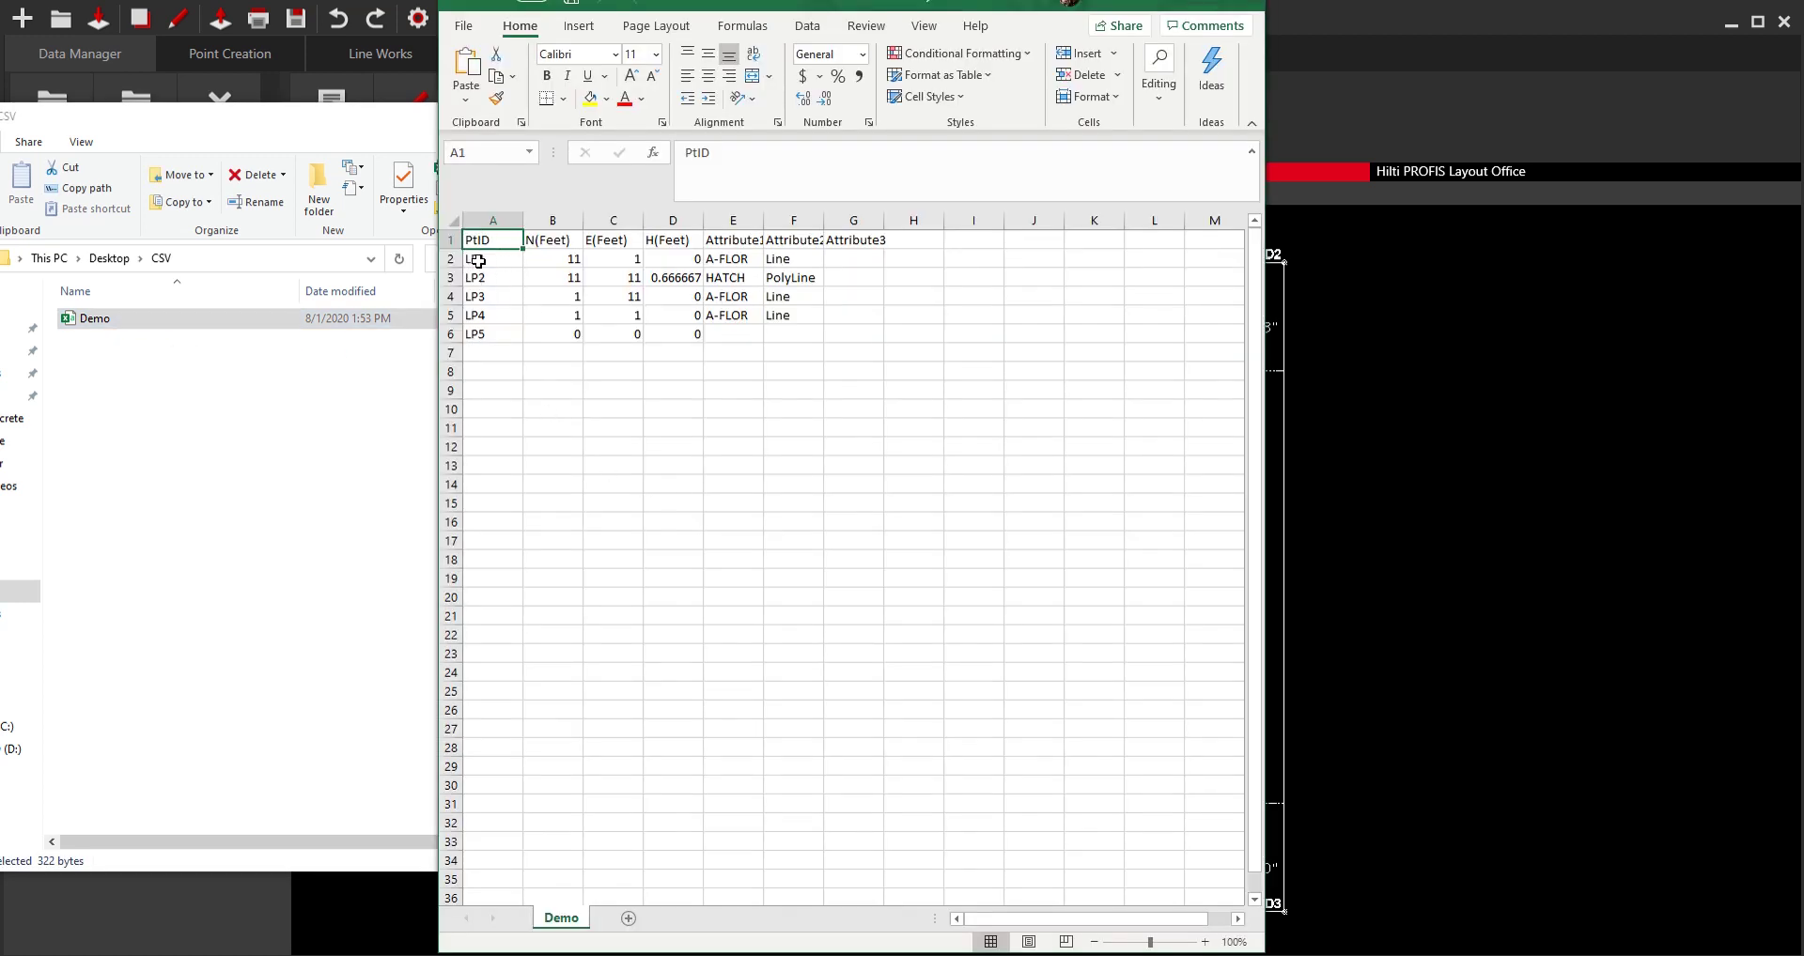
# Step: Select the LP1–LP5 rows, check LP1's N value in B2, then return to the CSV folder
pyautogui.moveTo(479, 256); pyautogui.dragTo(808, 340)
pyautogui.click(567, 259)
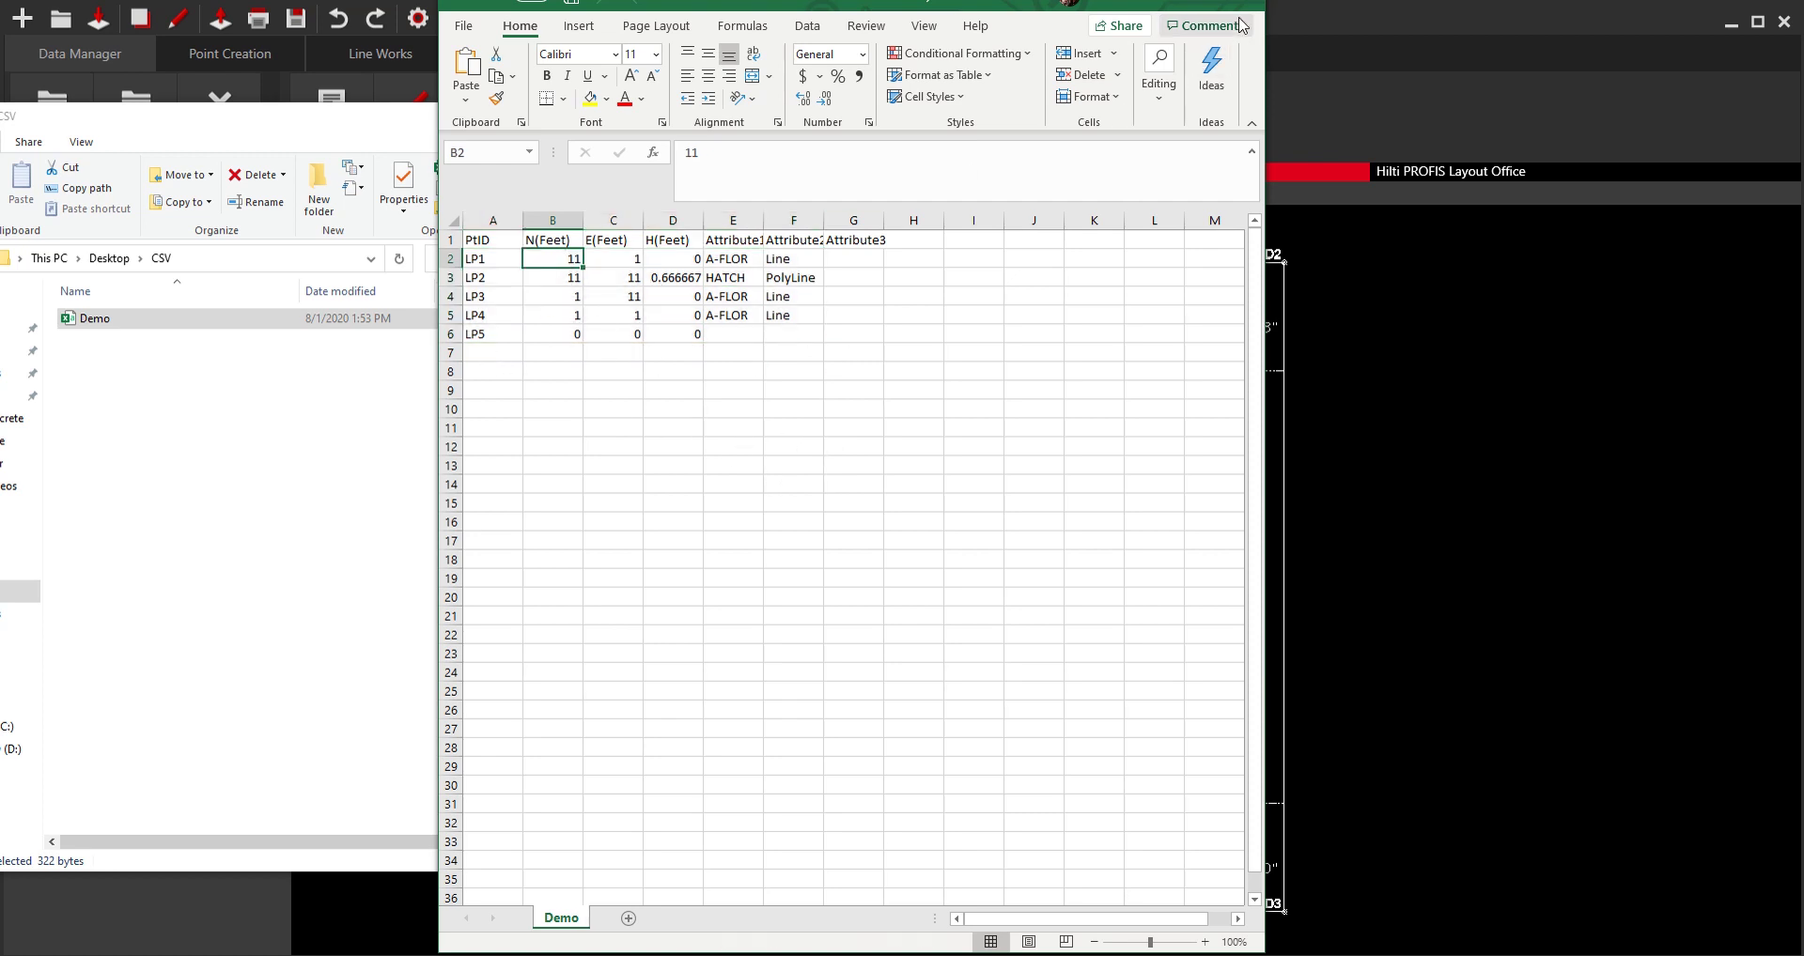
pyautogui.click(297, 124)
# Step: Open Demo in Notepad and inspect the comma-separated LP1–LP5 lines
pyautogui.rightClick(122, 321)
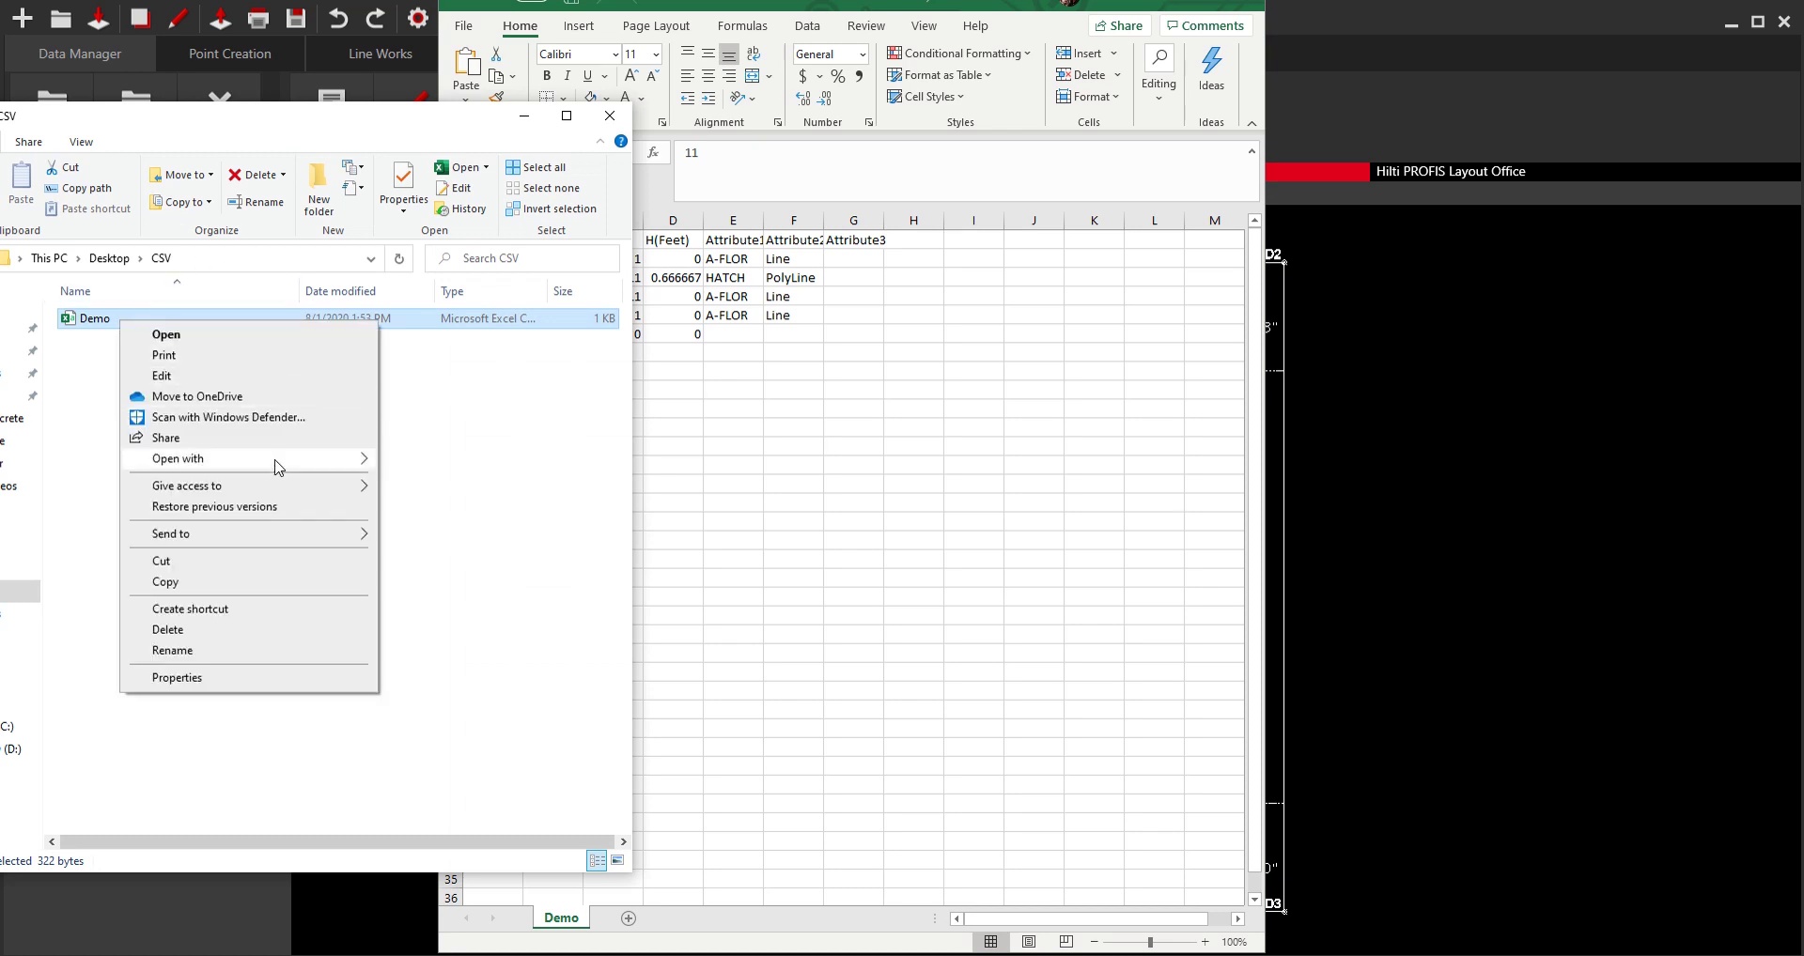
pyautogui.click(460, 483)
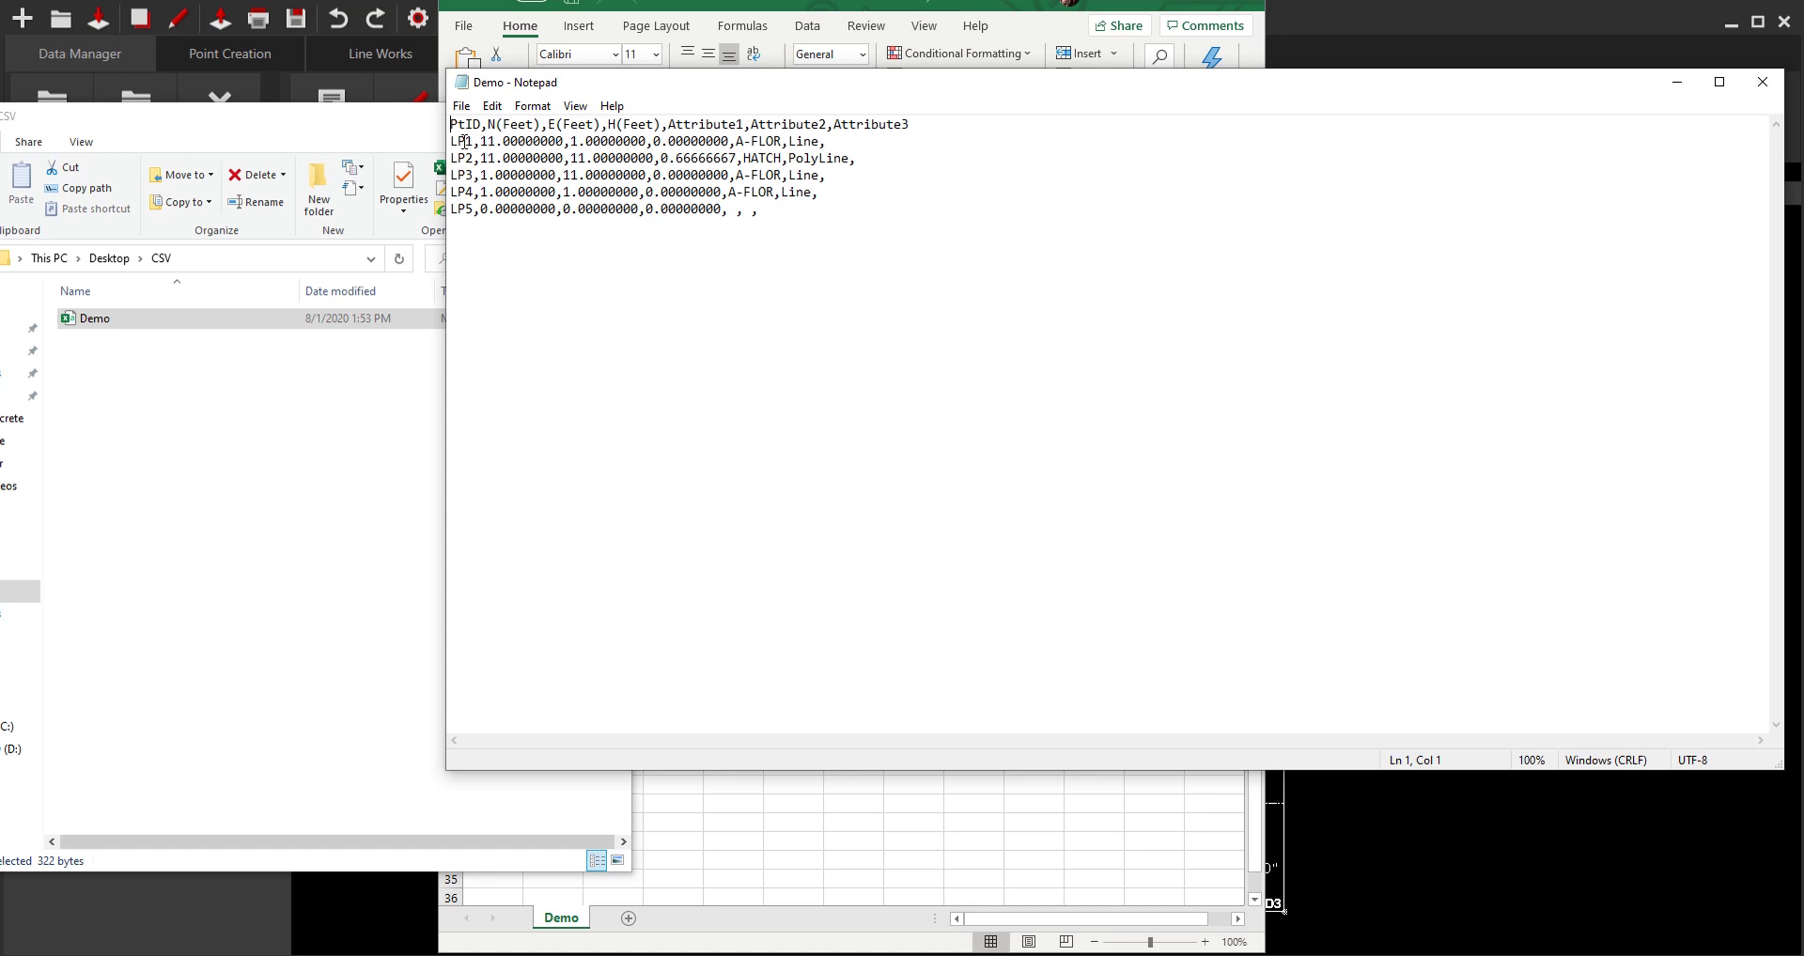
pyautogui.moveTo(452, 141); pyautogui.dragTo(789, 219)
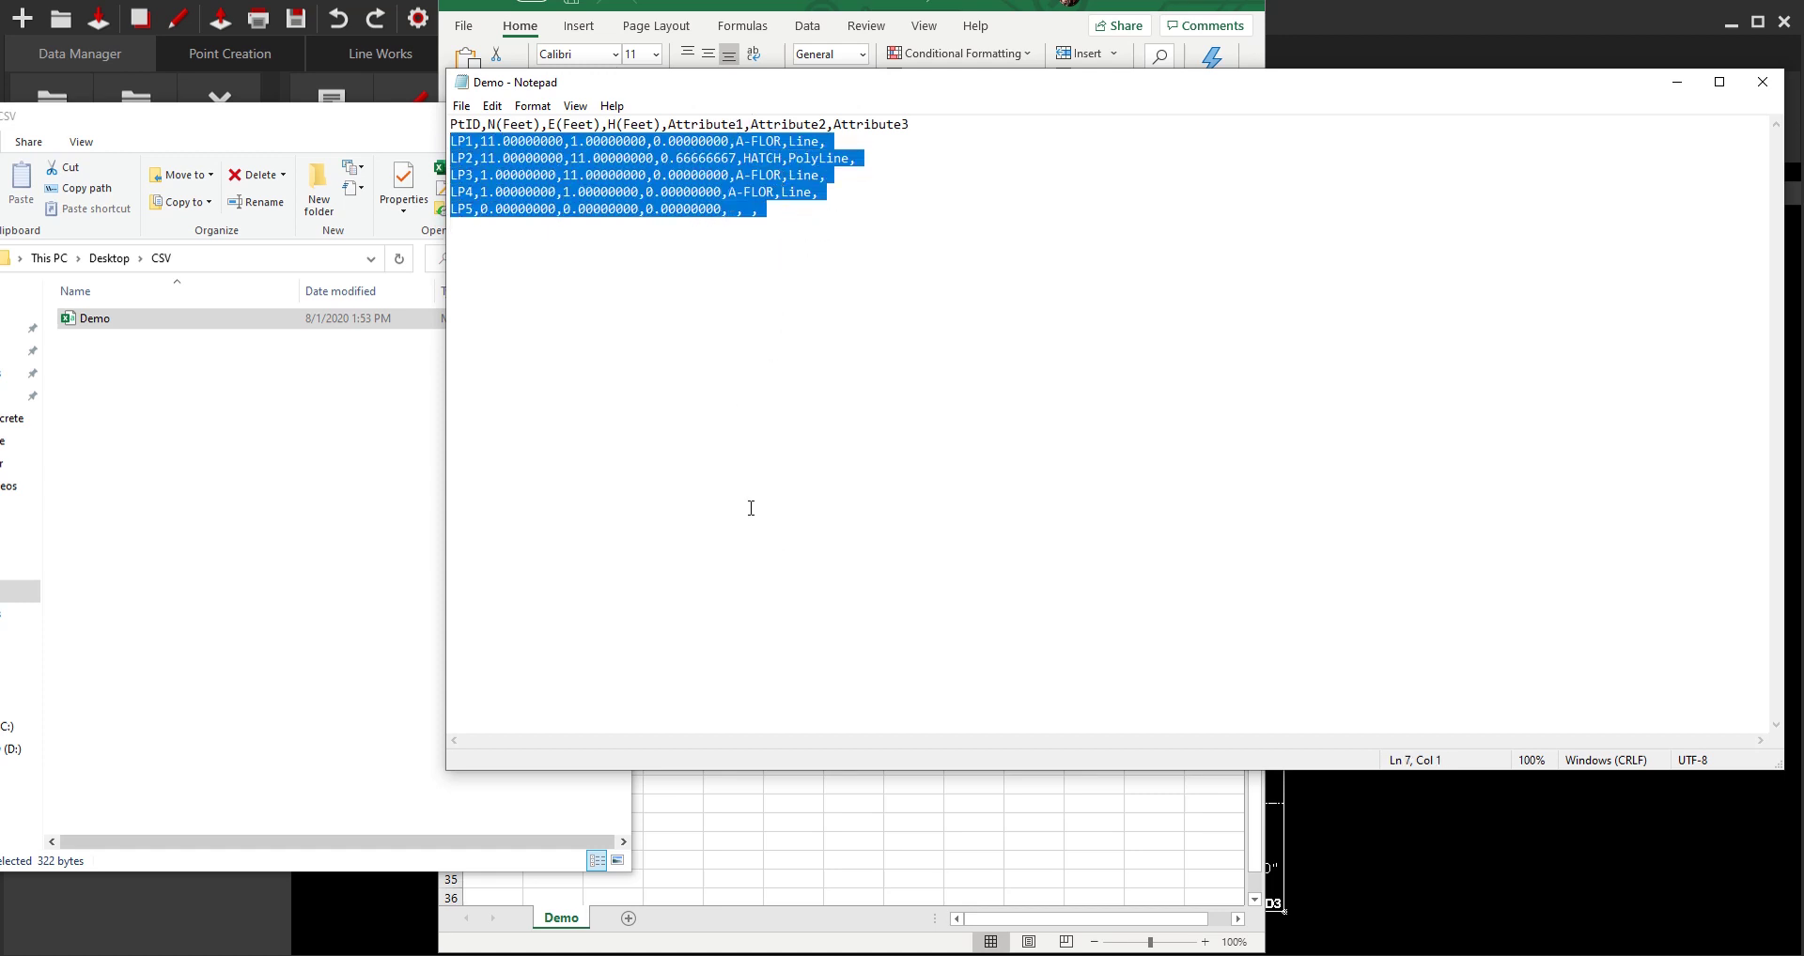
pyautogui.click(632, 221)
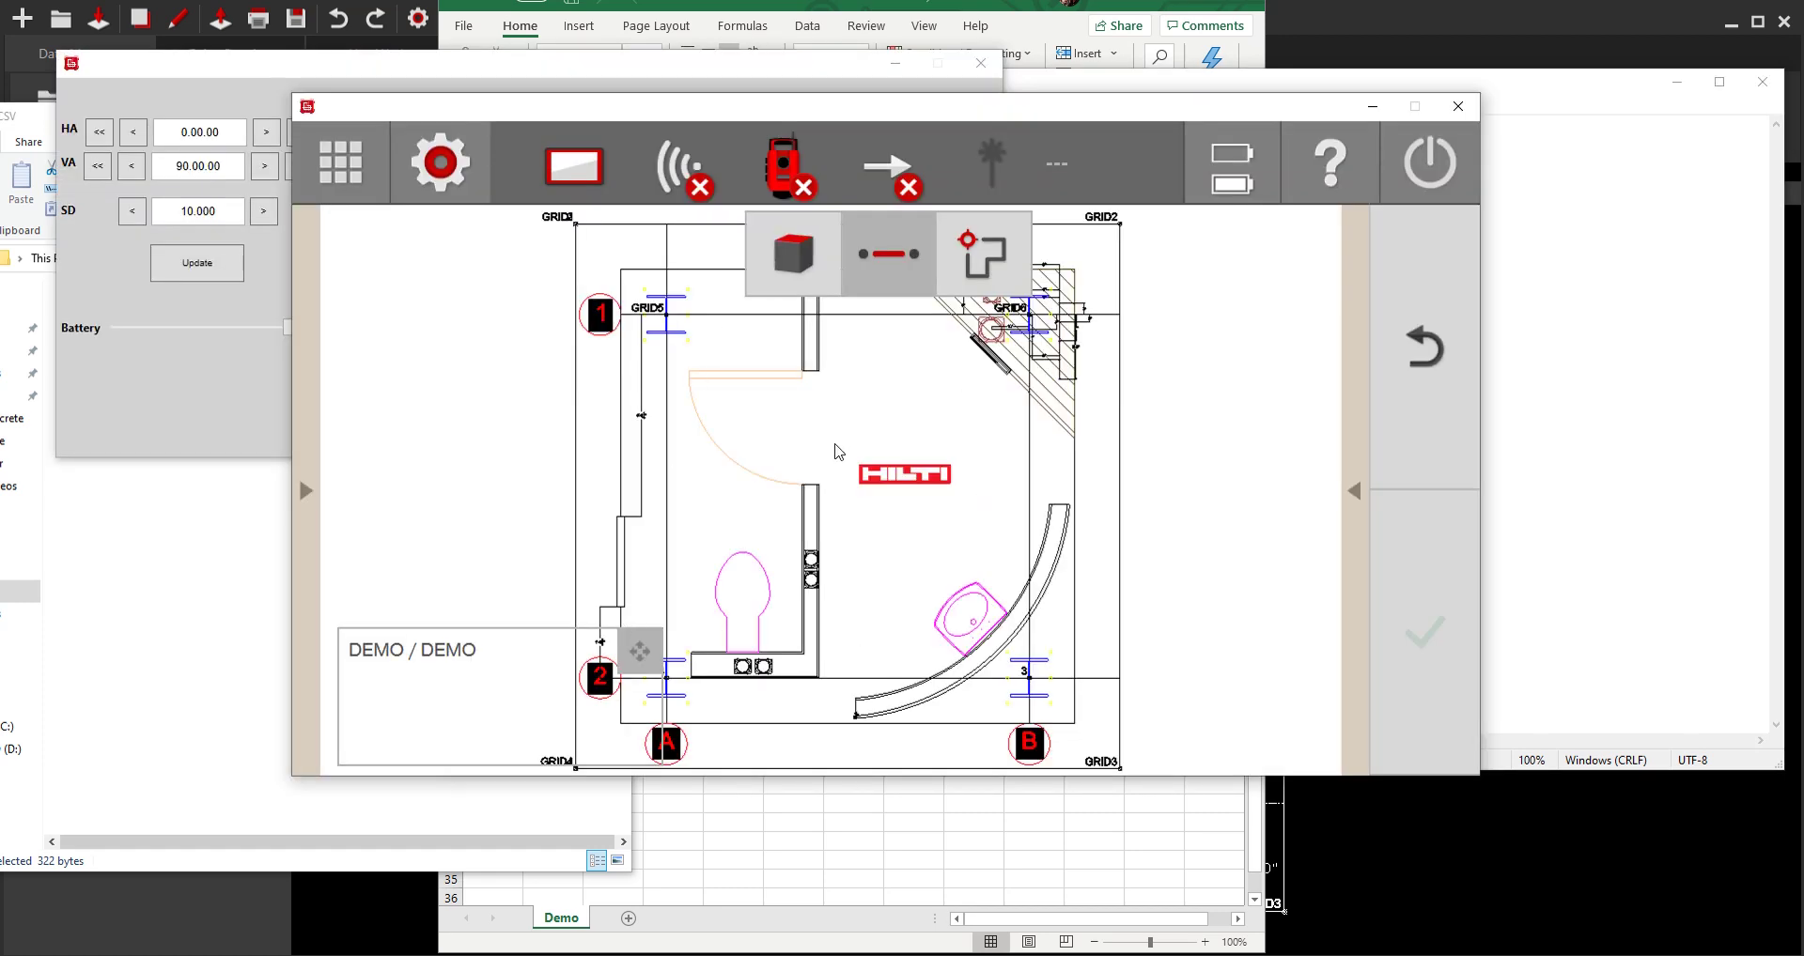
# Step: Go to the DEMO project's job and choose Import Layout points
pyautogui.click(339, 167)
pyautogui.click(410, 282)
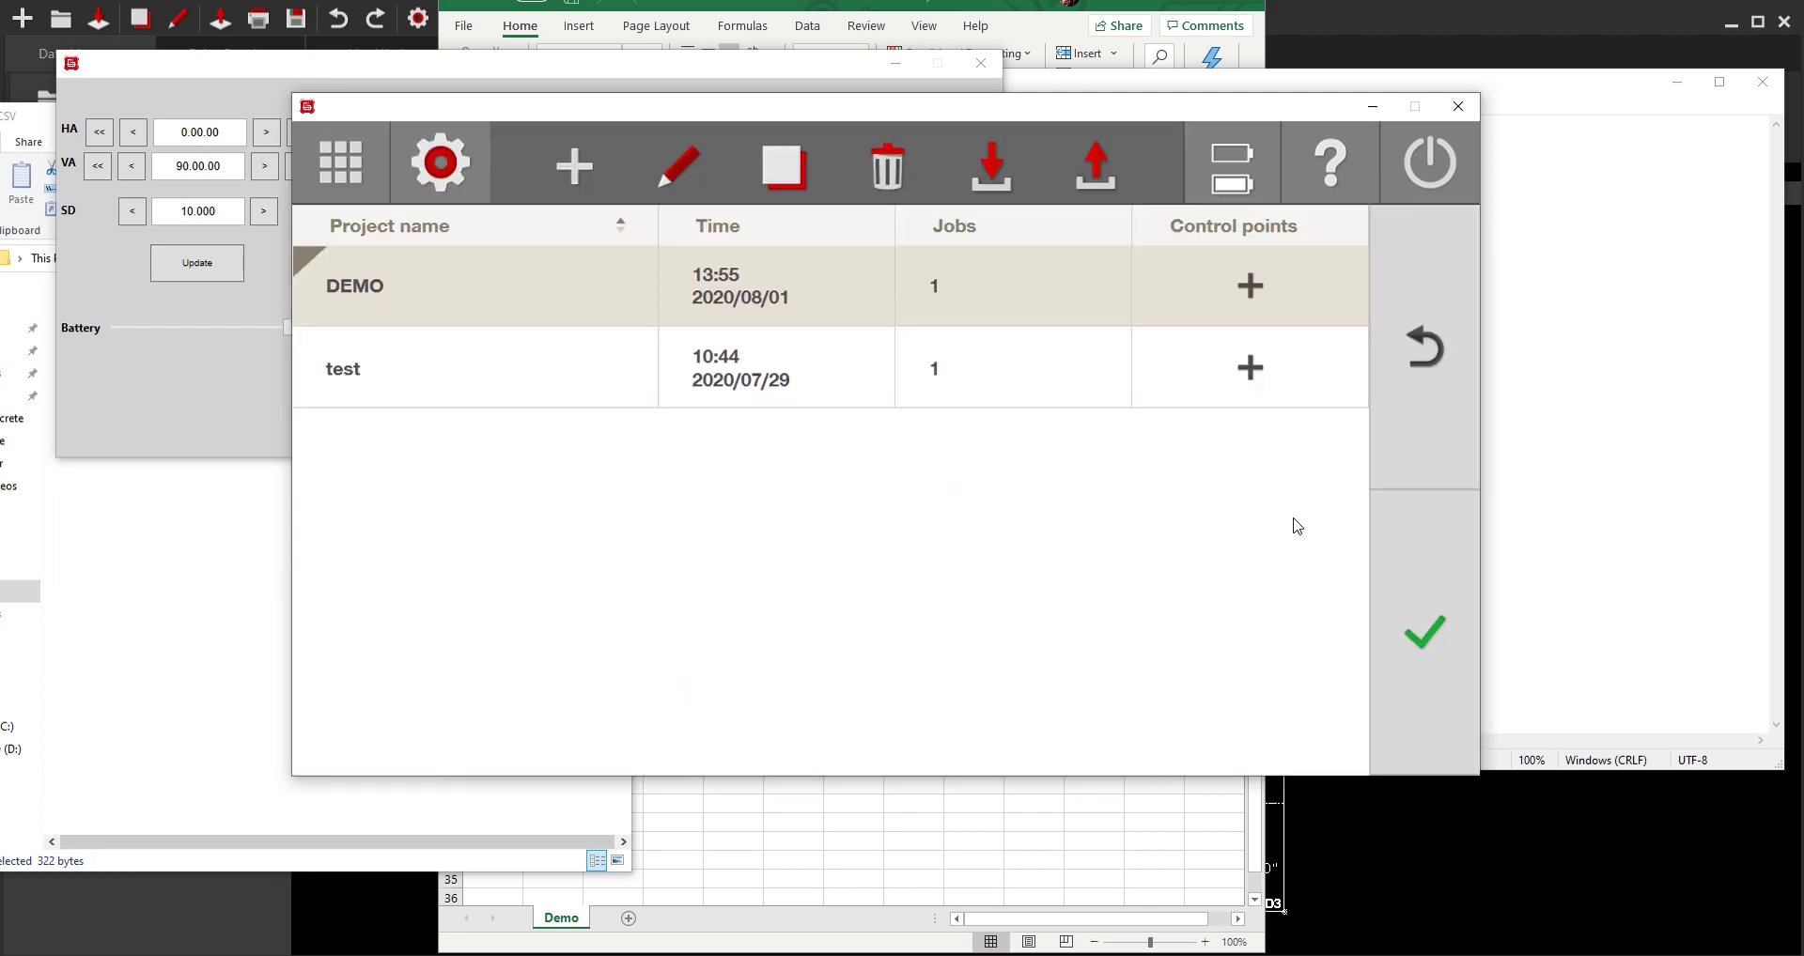
pyautogui.click(1423, 633)
pyautogui.click(1019, 298)
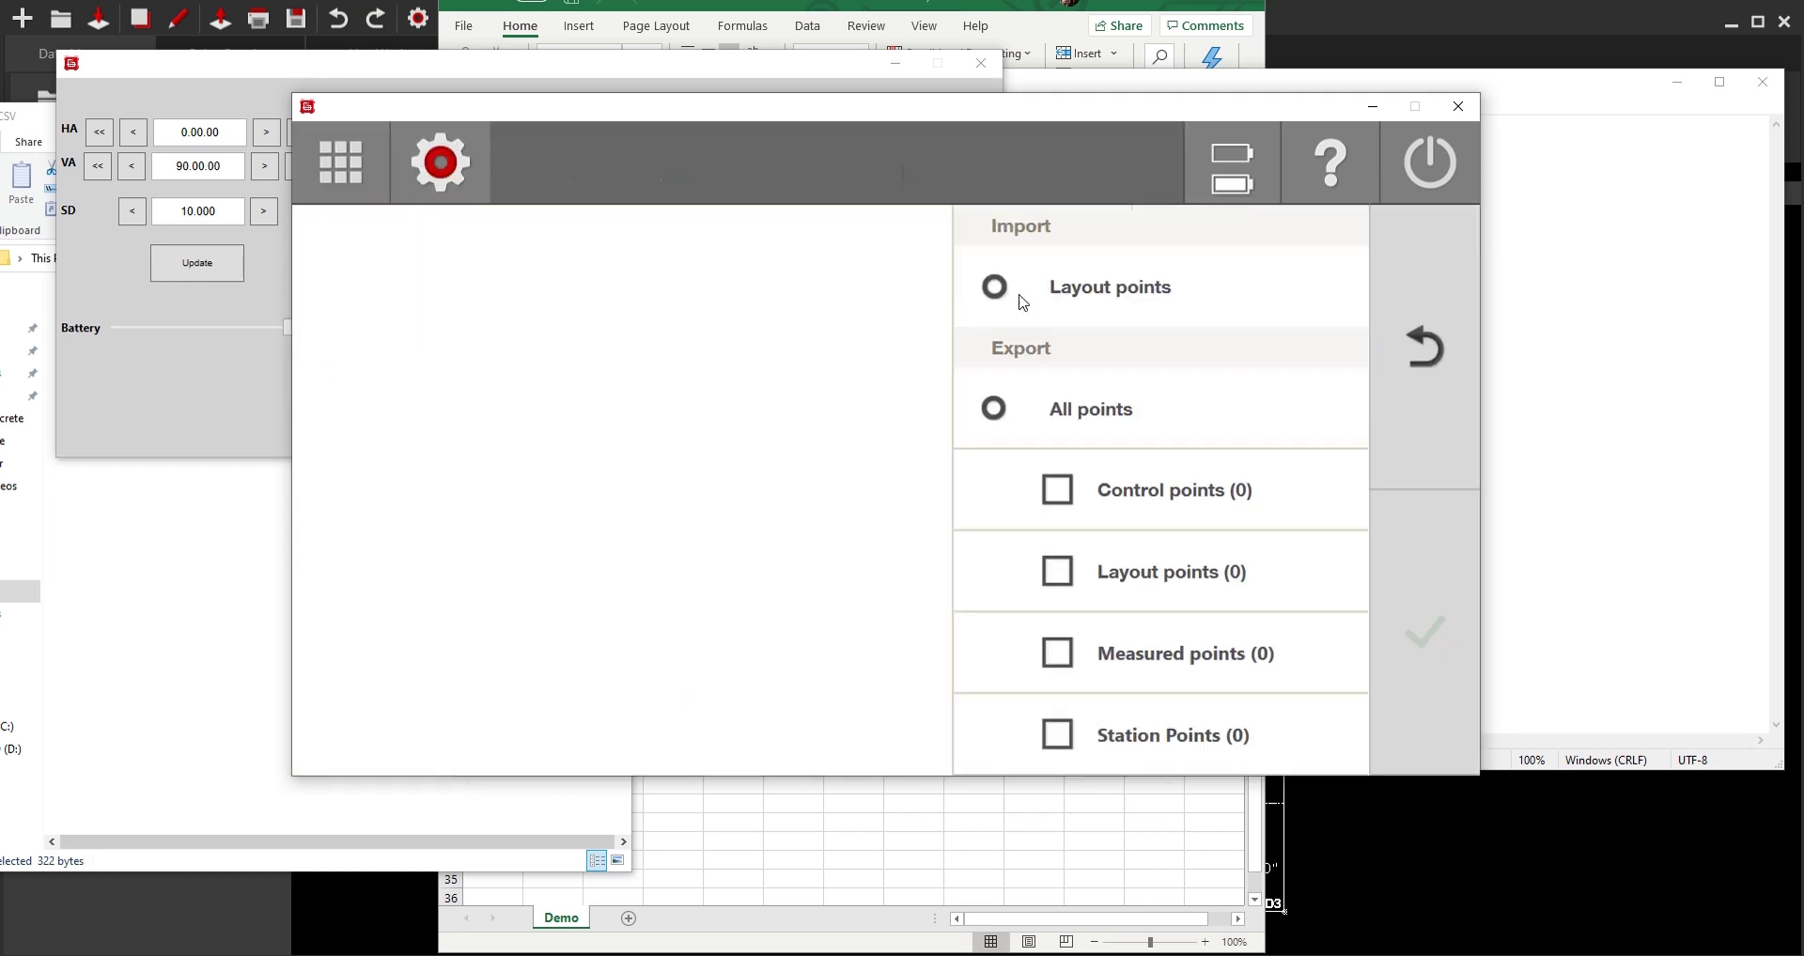
pyautogui.click(1018, 299)
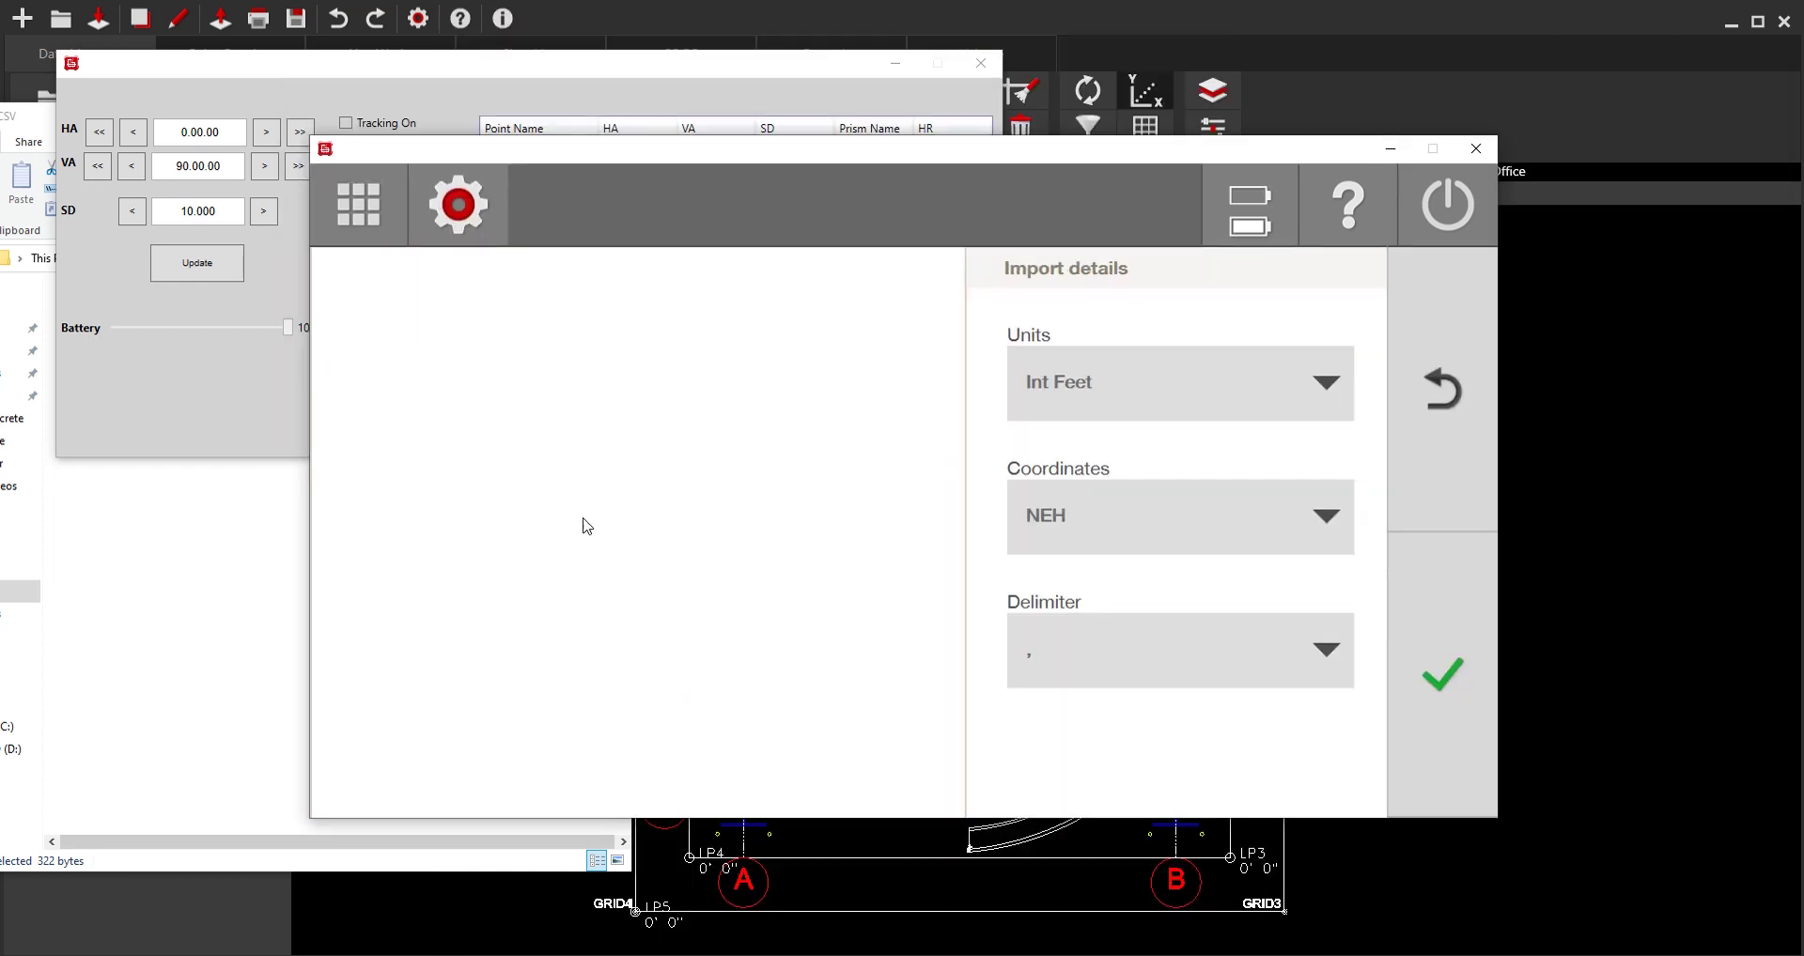
# Step: Keep Int Feet units and comma delimiter for the import and confirm
pyautogui.click(1322, 394)
pyautogui.click(1323, 392)
pyautogui.click(1332, 670)
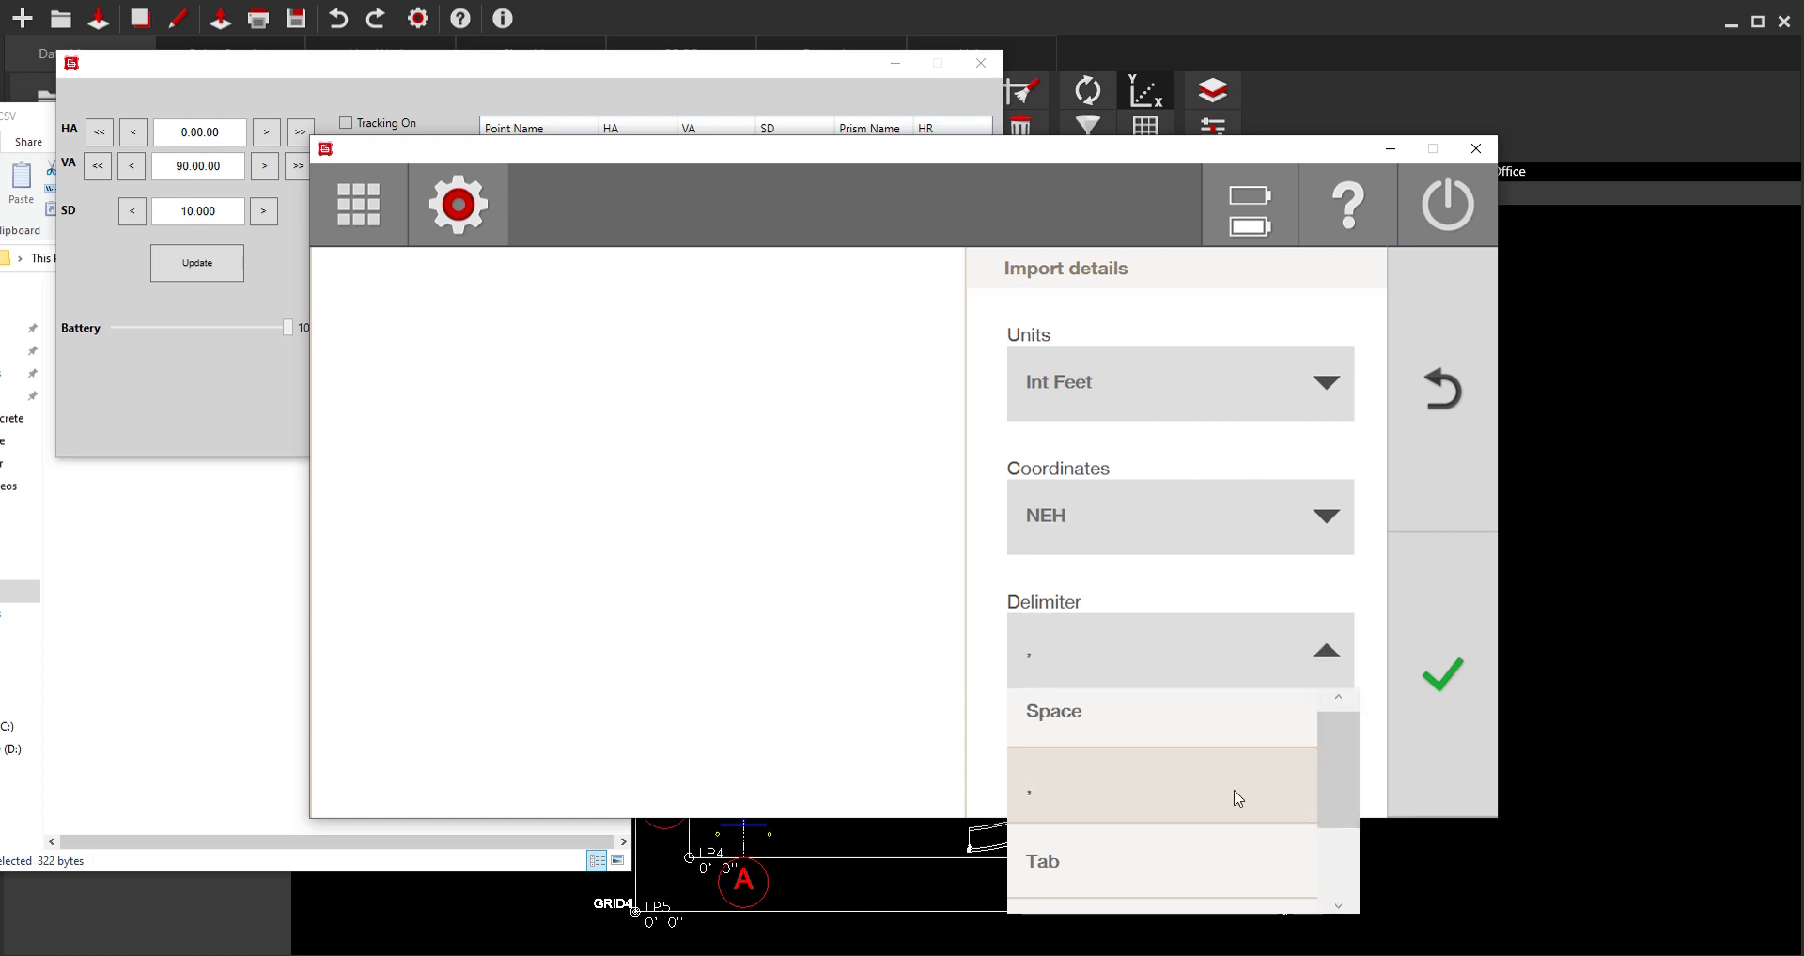
pyautogui.click(1241, 794)
pyautogui.click(1446, 680)
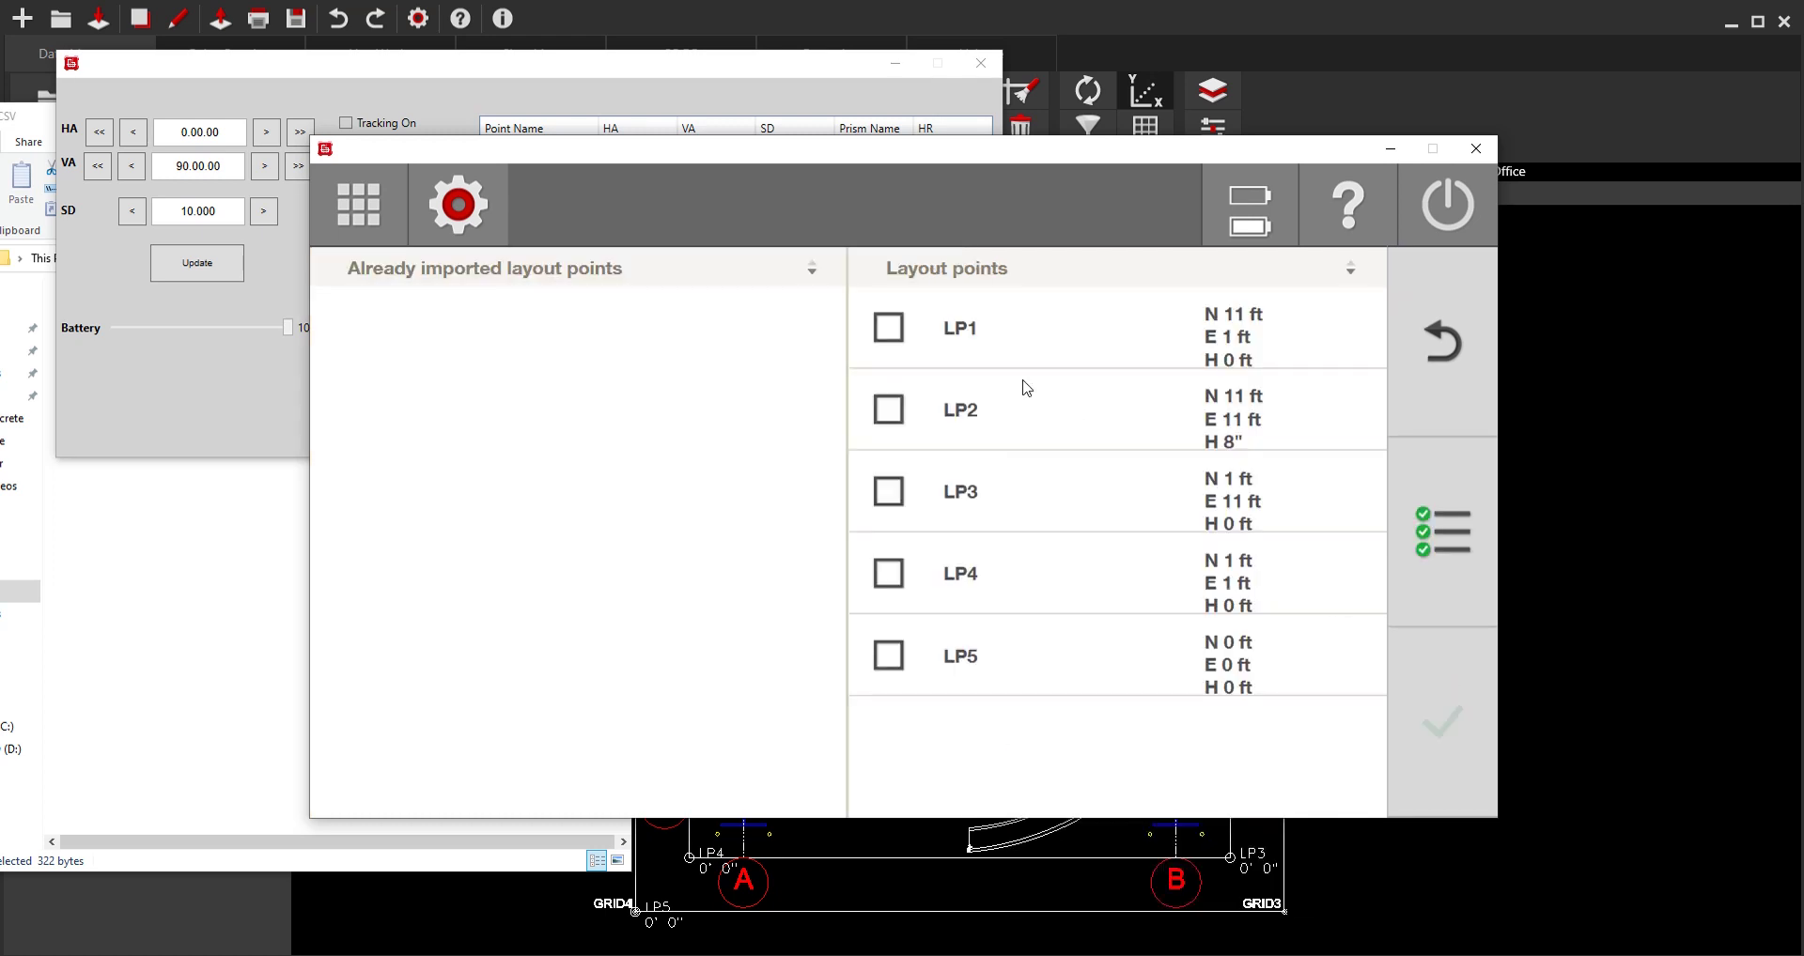
# Step: Import all five points LP1–LP5 and show them on the DEMO job's drawing
pyautogui.click(1456, 522)
pyautogui.click(1447, 725)
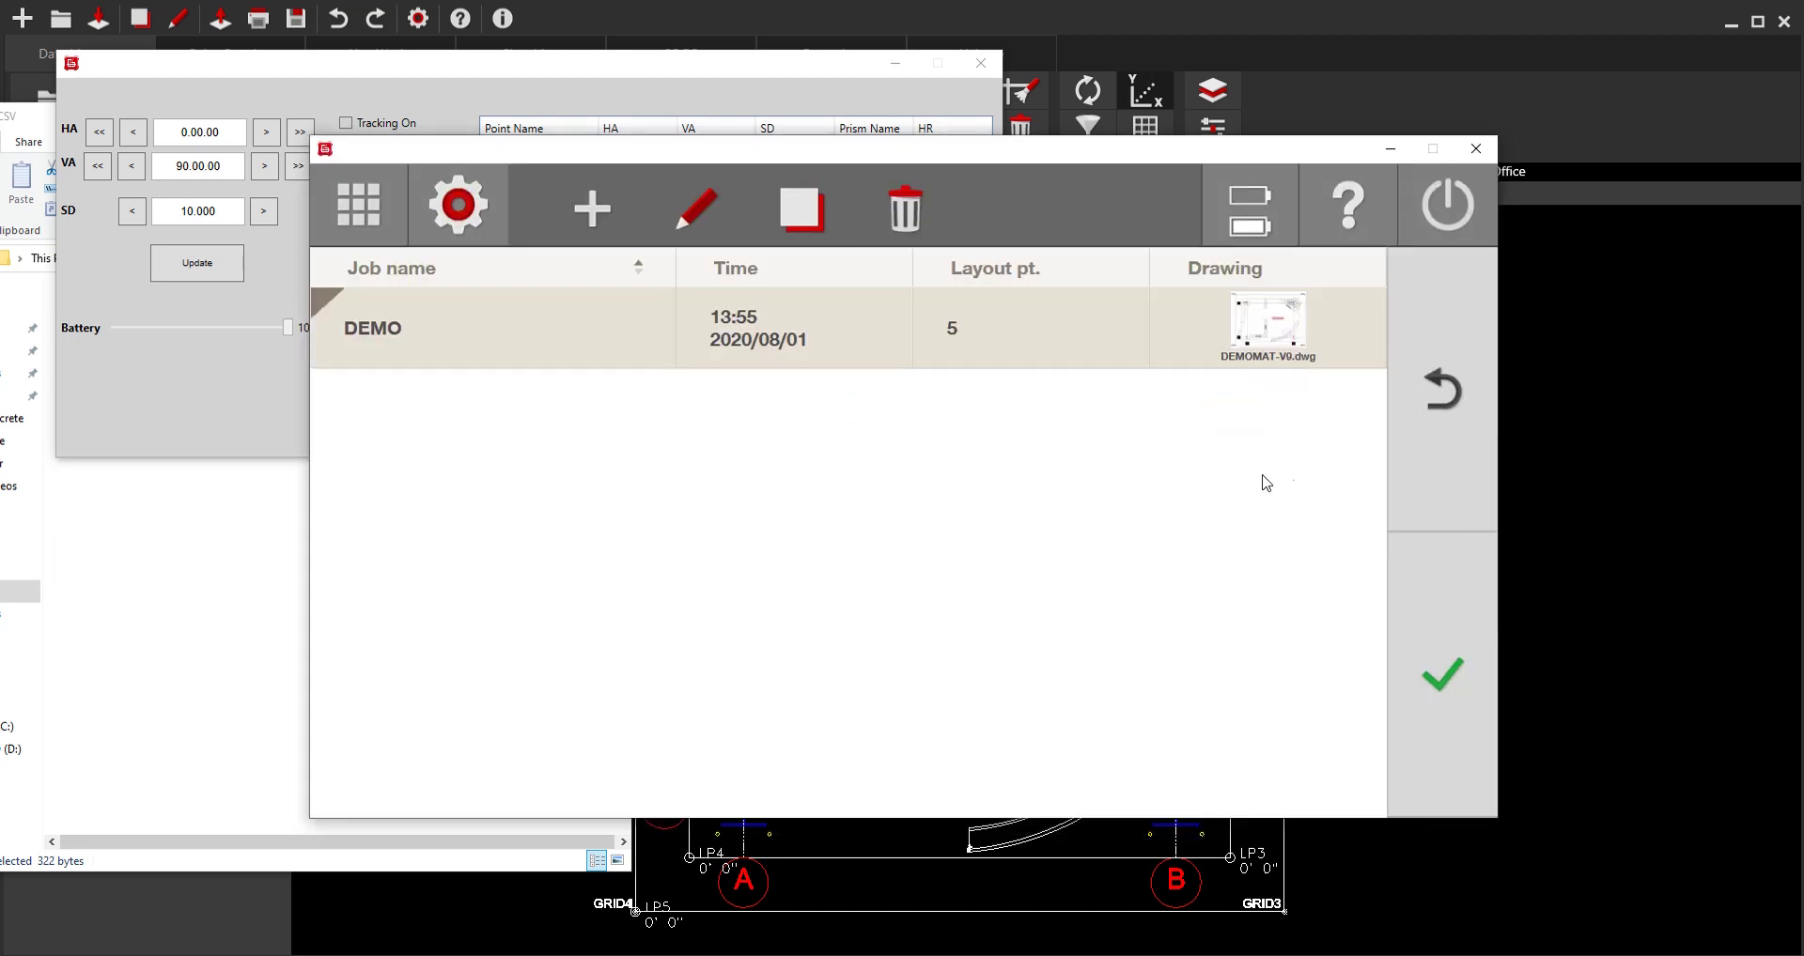
pyautogui.click(1446, 700)
pyautogui.click(1108, 378)
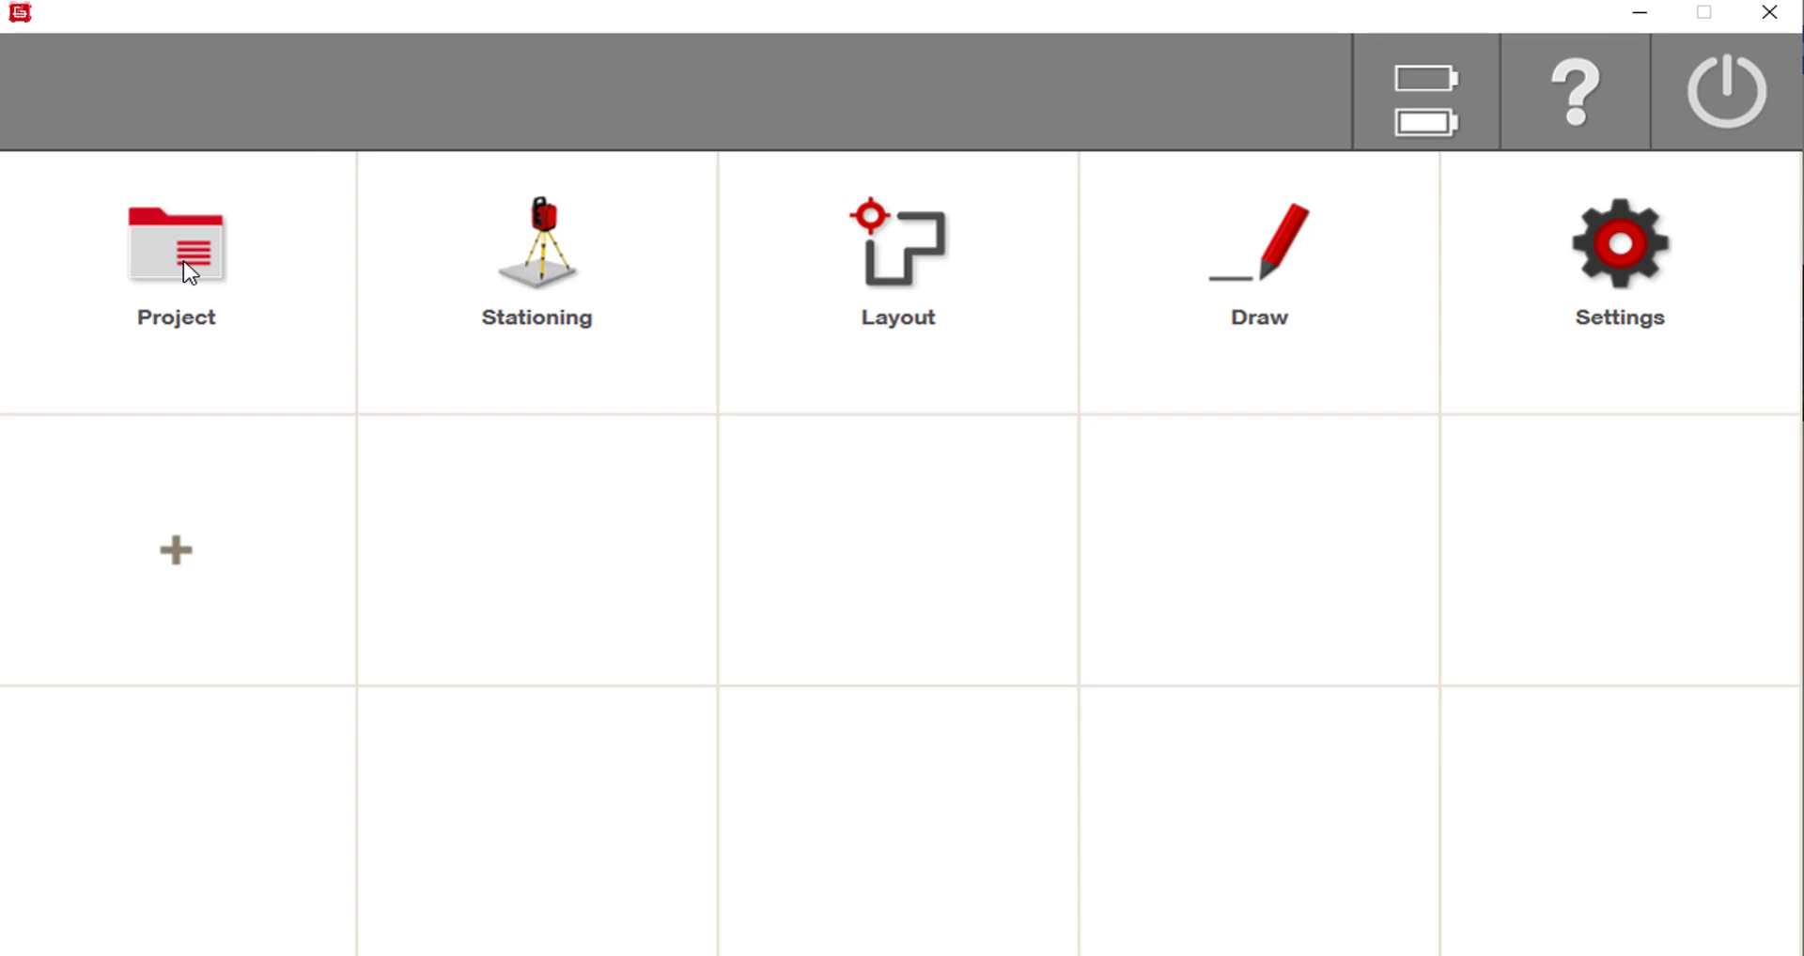
# Step: In the DEMO project's job, choose Export All points and confirm the selection
pyautogui.click(191, 272)
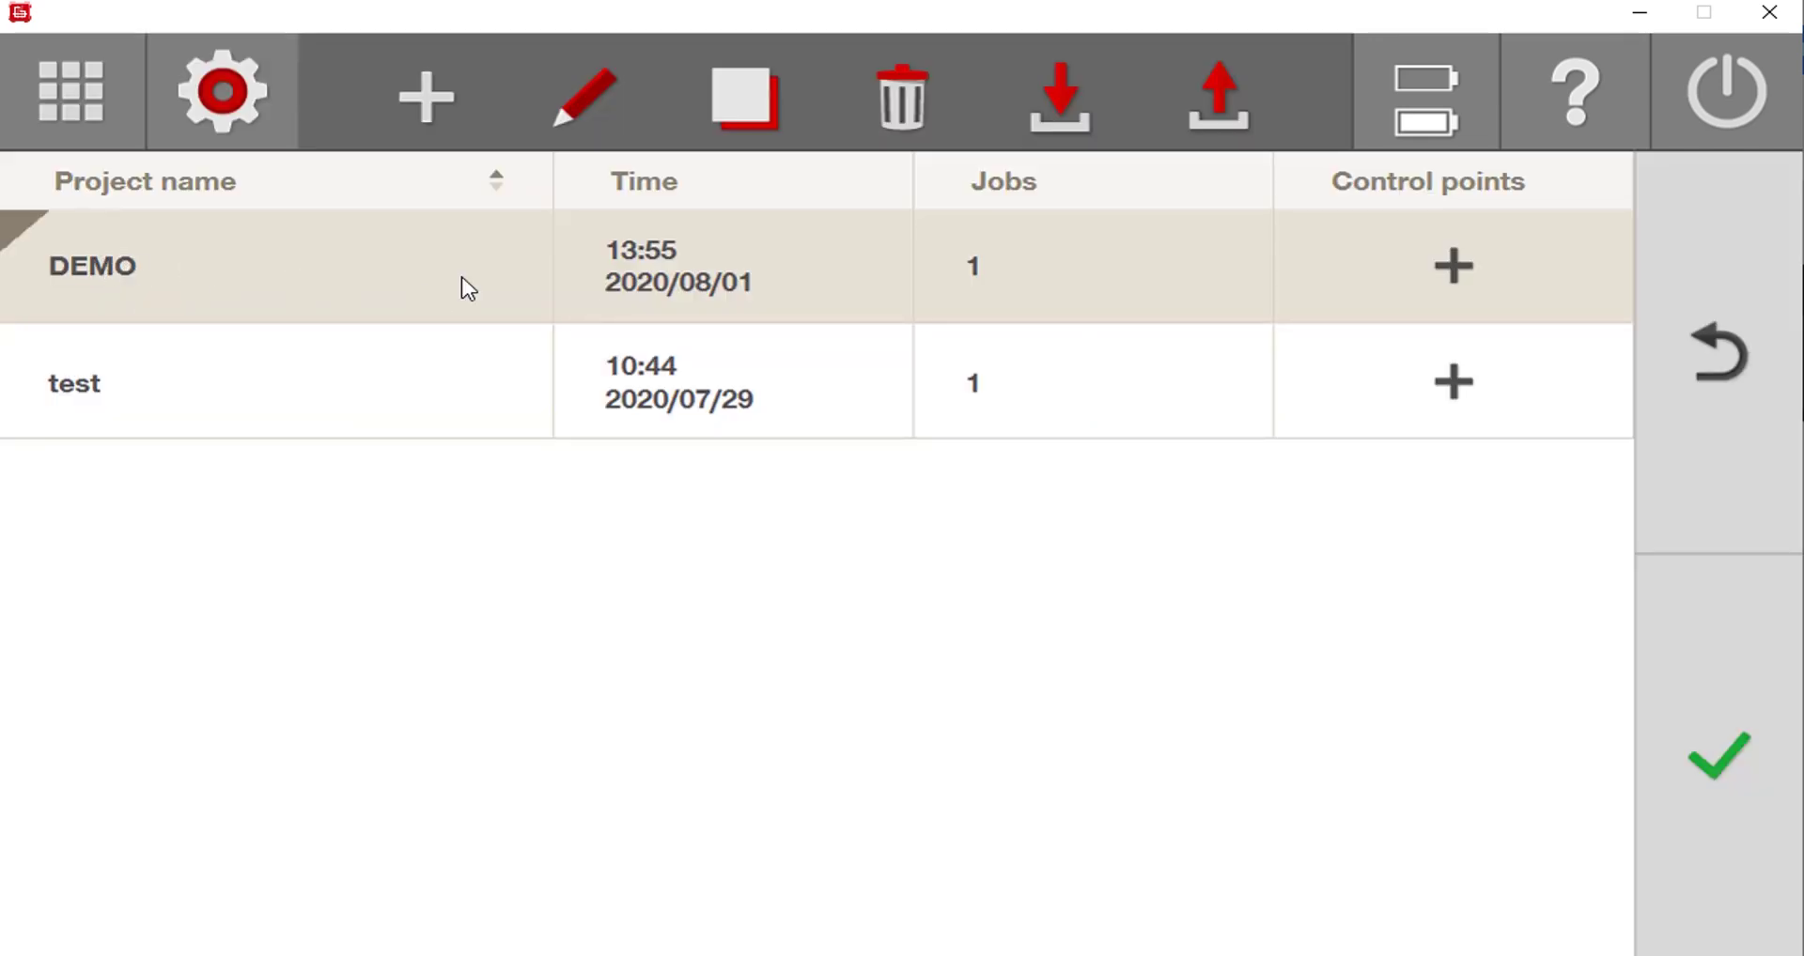
pyautogui.click(1746, 766)
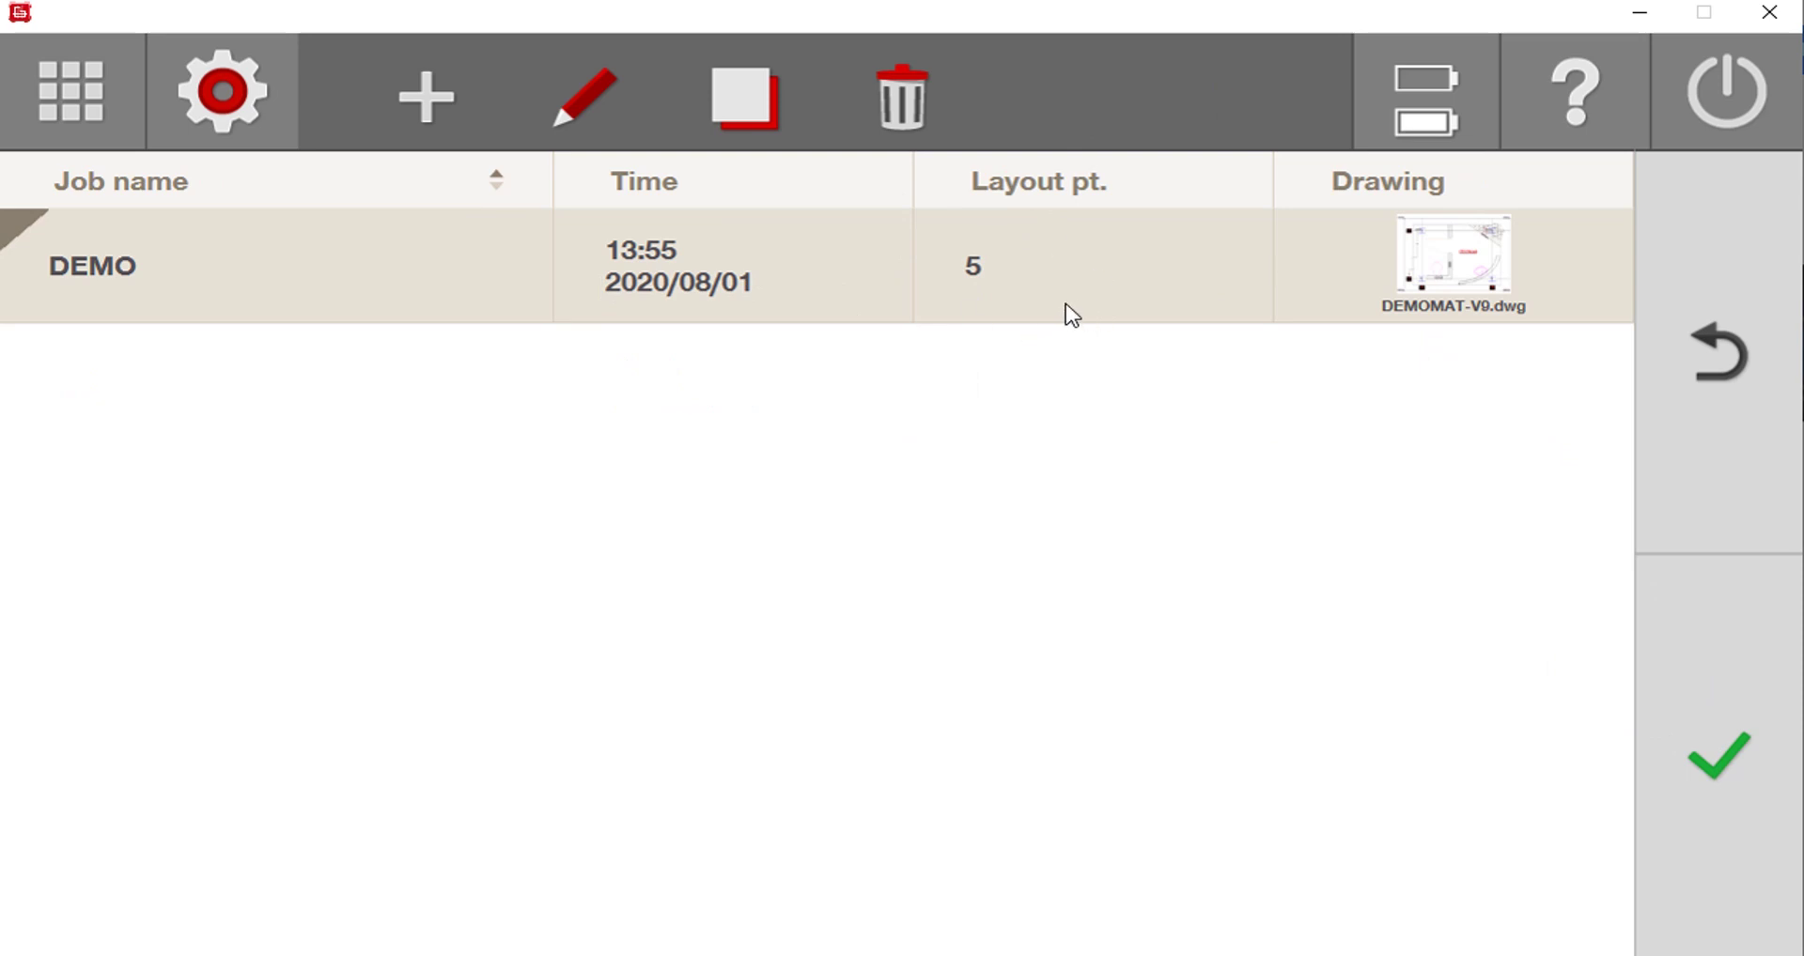
pyautogui.click(1011, 263)
pyautogui.click(1065, 439)
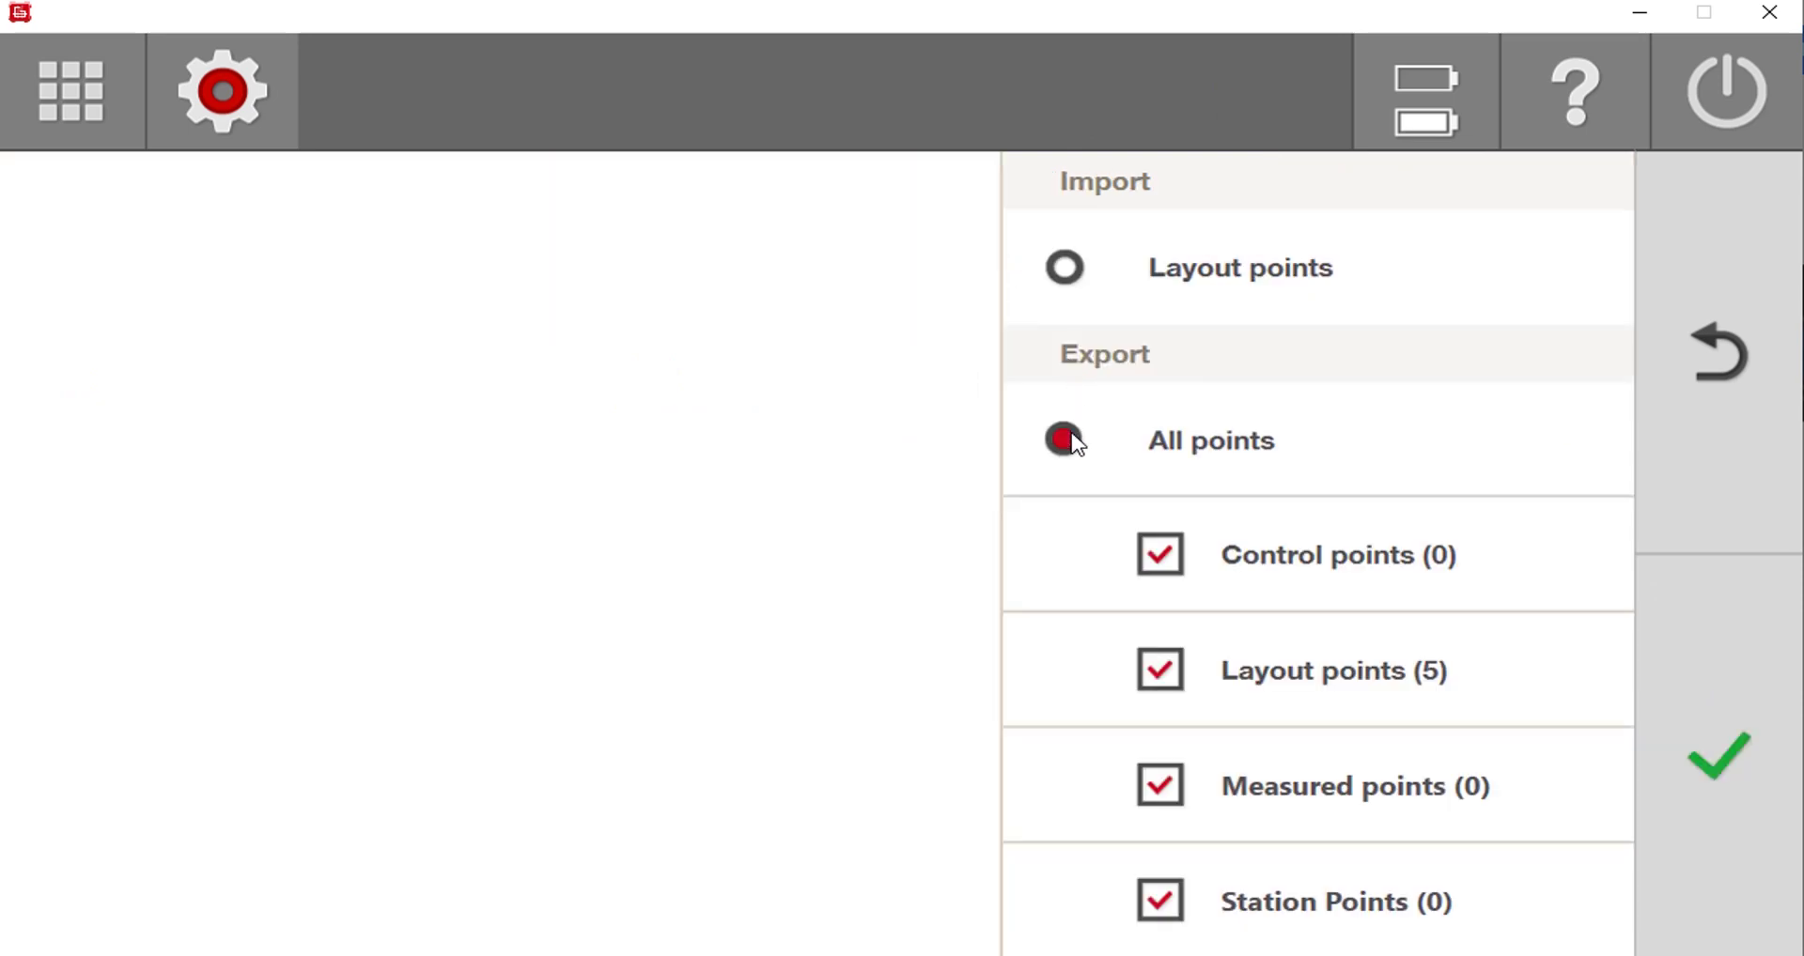
pyautogui.click(1728, 765)
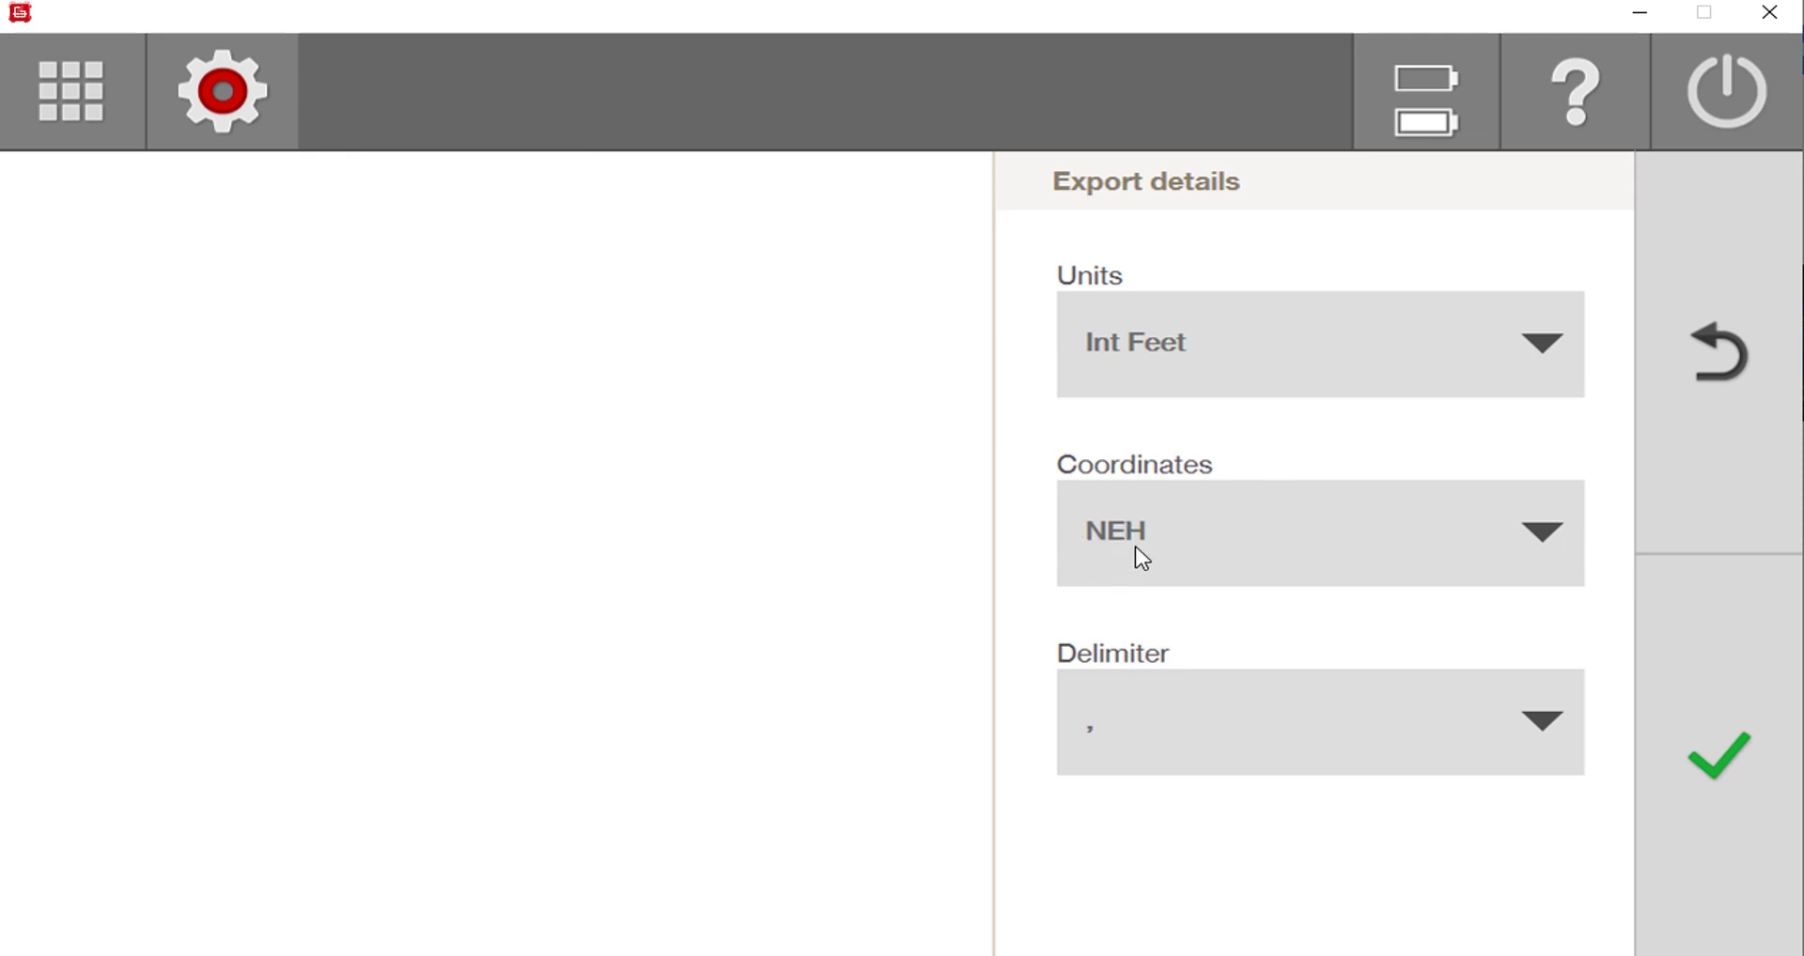
pyautogui.click(1401, 519)
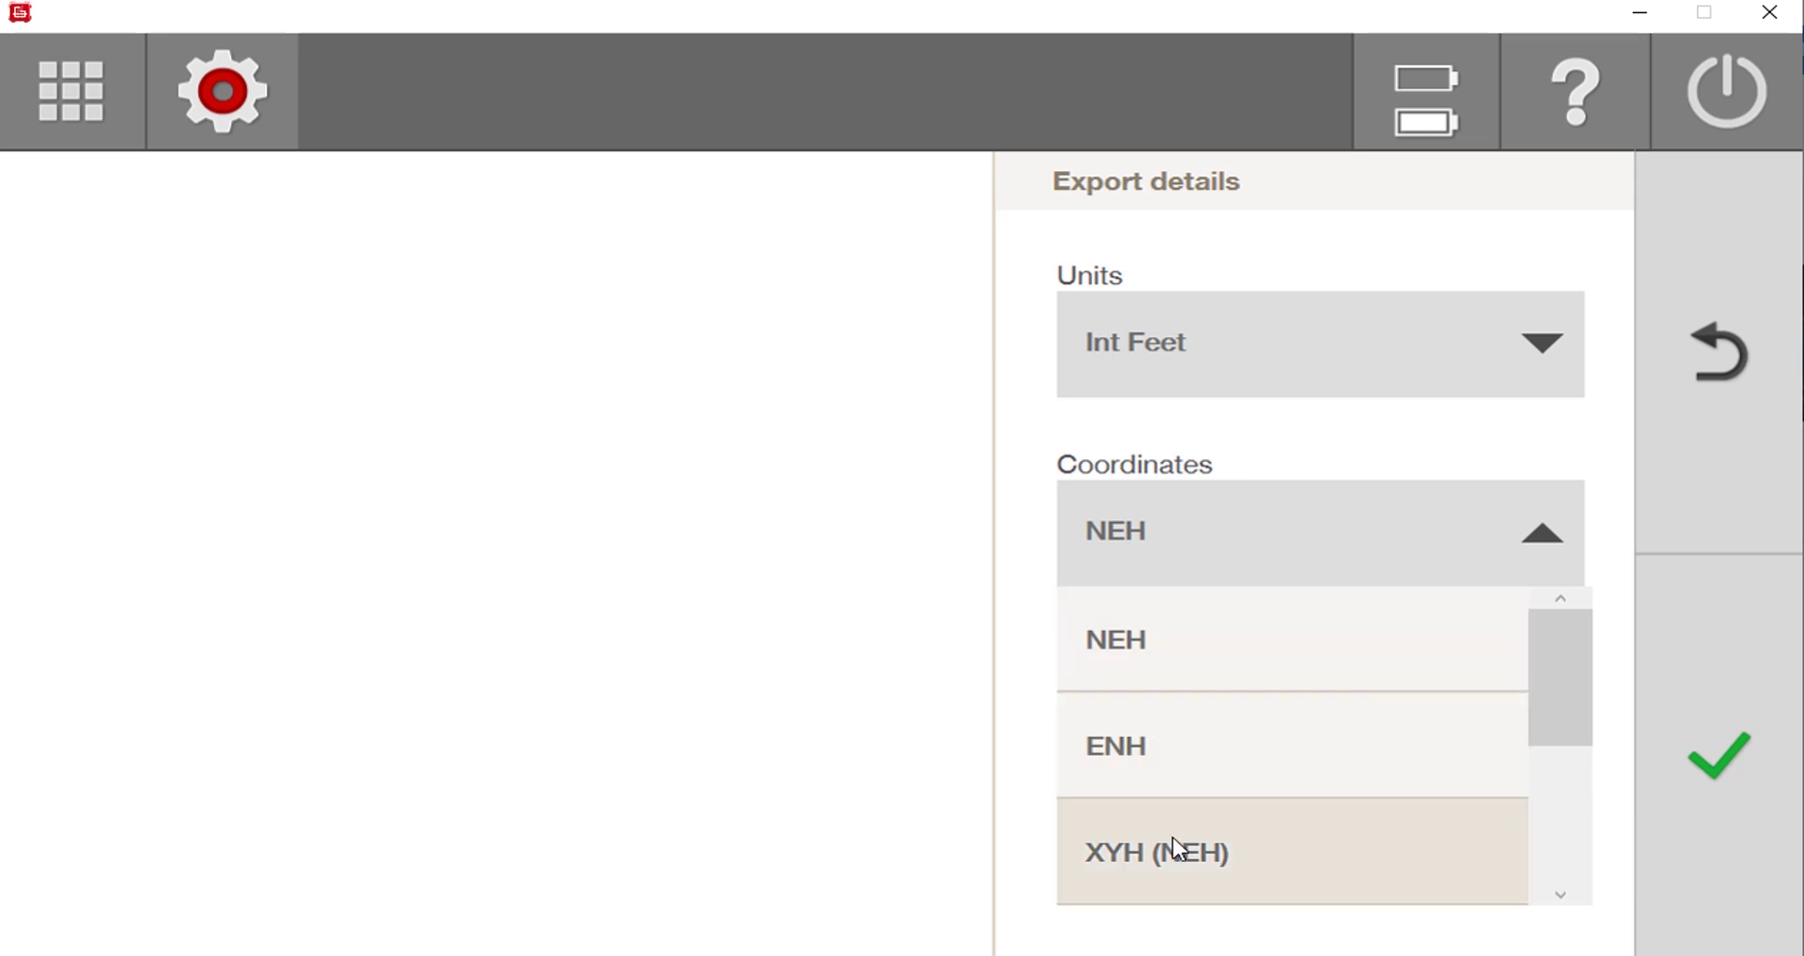
pyautogui.click(1123, 658)
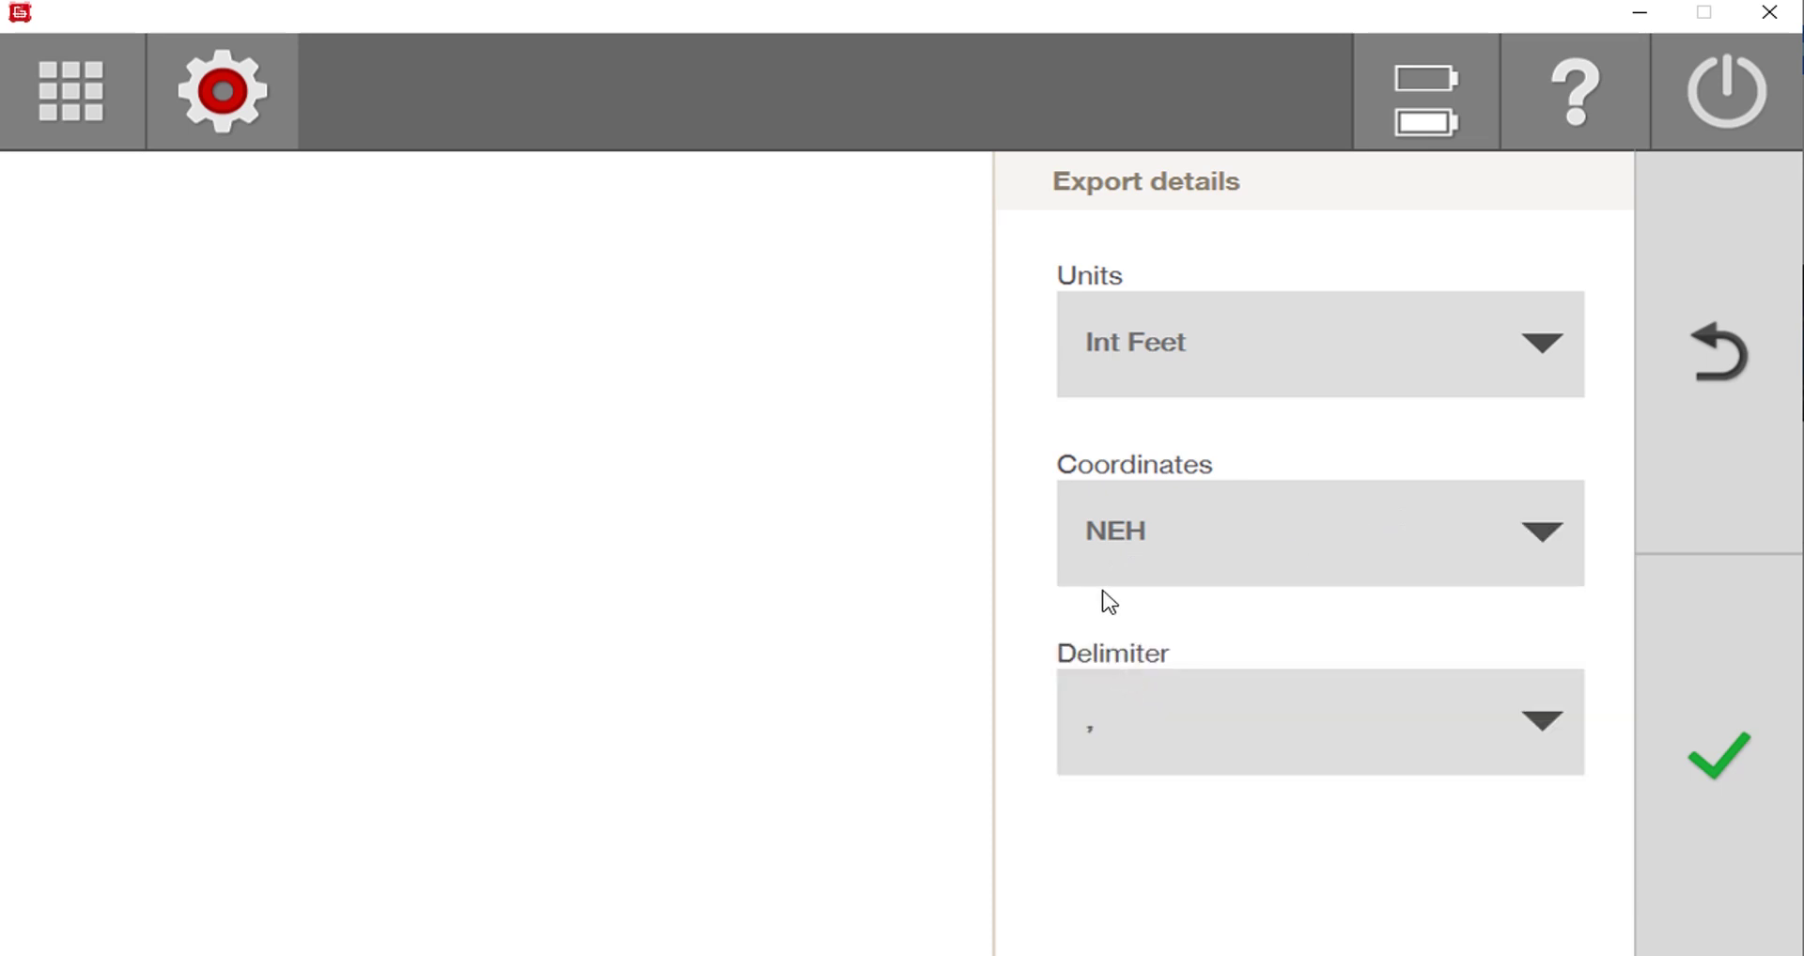